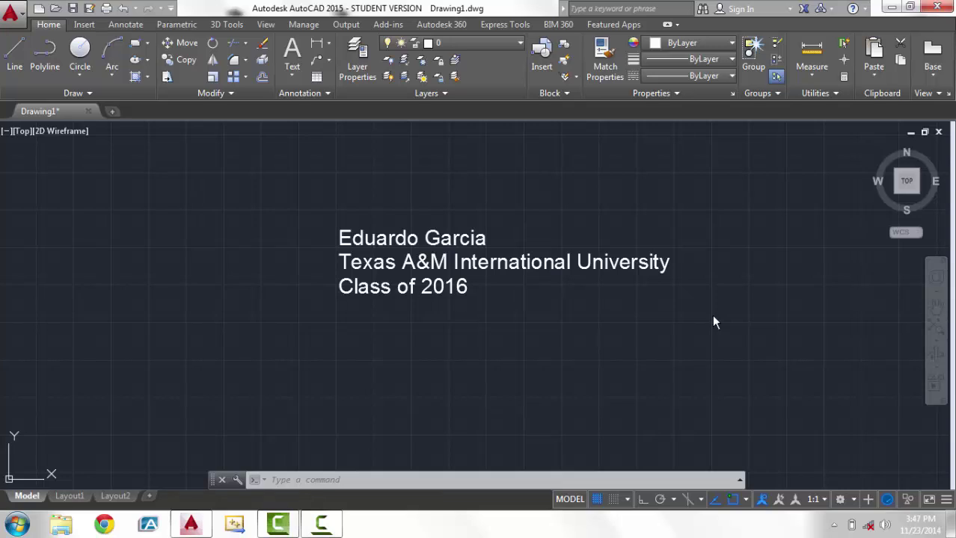
# Pan and zoom left until the 'How to create & edit a Spline' title sits beside the origin
pyautogui.click(935, 307)
pyautogui.moveTo(847, 287); pyautogui.dragTo(262, 299)
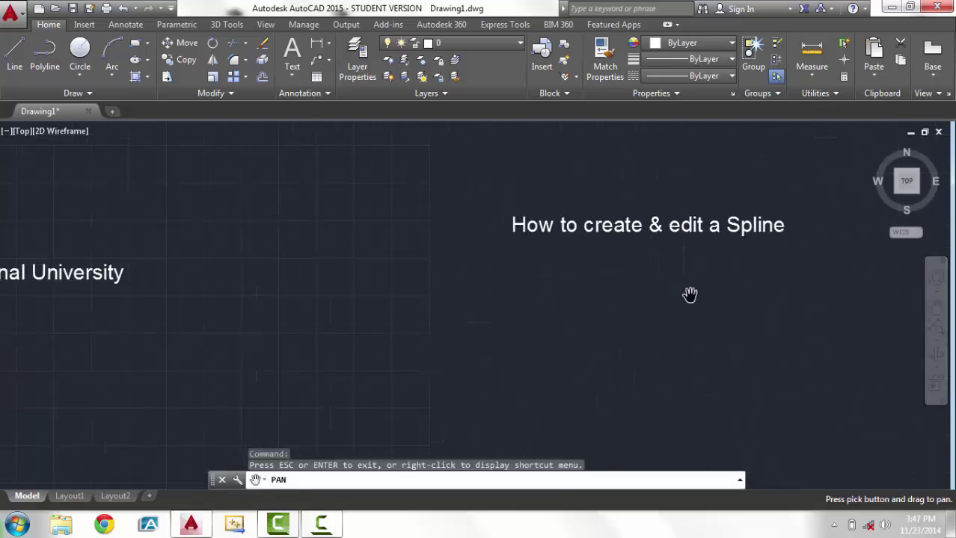
pyautogui.moveTo(744, 306)
pyautogui.mouseDown()
pyautogui.moveTo(522, 247)
pyautogui.moveTo(482, 252)
pyautogui.mouseUp()
pyautogui.scroll(-4, 655, 258)
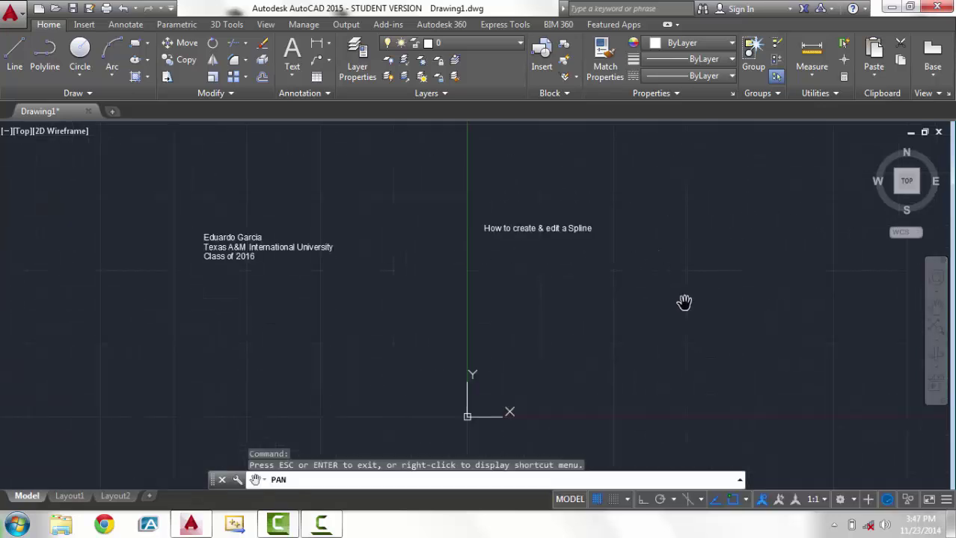
pyautogui.moveTo(684, 302)
pyautogui.mouseDown()
pyautogui.moveTo(558, 293)
pyautogui.moveTo(358, 339)
pyautogui.moveTo(343, 298)
pyautogui.mouseUp()
pyautogui.scroll(2, 343, 298)
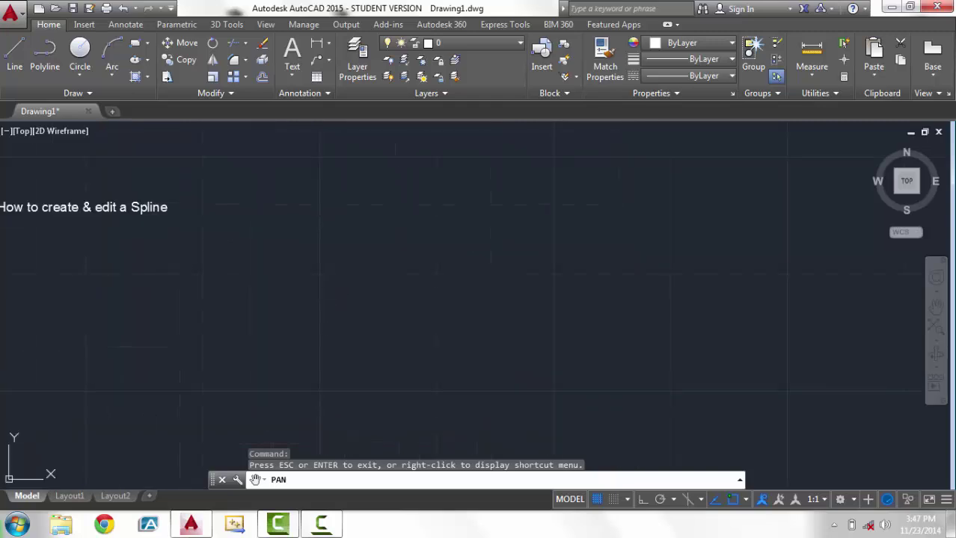
pyautogui.scroll(-2, 329, 283)
pyautogui.press('Escape')
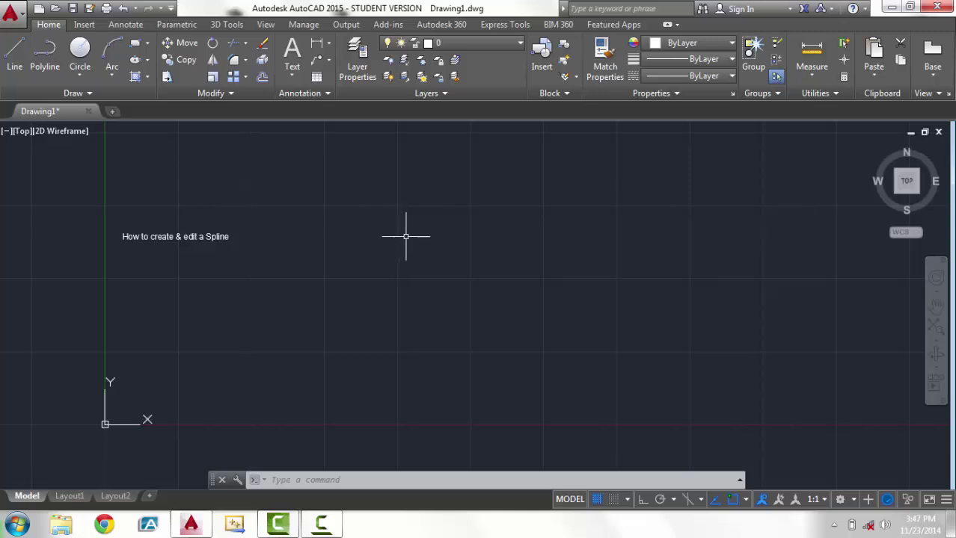
# Use SPLINE to draw a wavy curve through seven fit points with three peaks and a deep trough
pyautogui.click(91, 93)
pyautogui.write('spline')
pyautogui.press('Return')
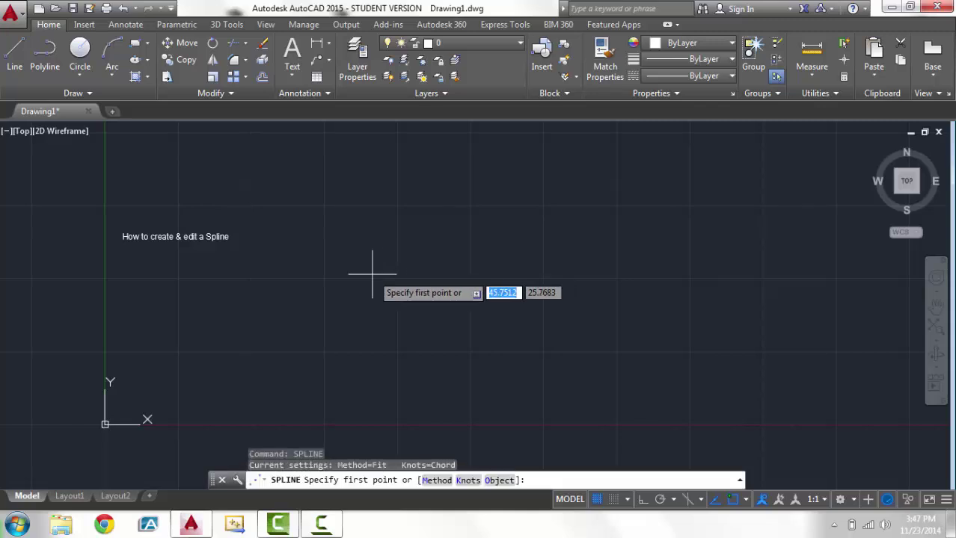
pyautogui.click(213, 326)
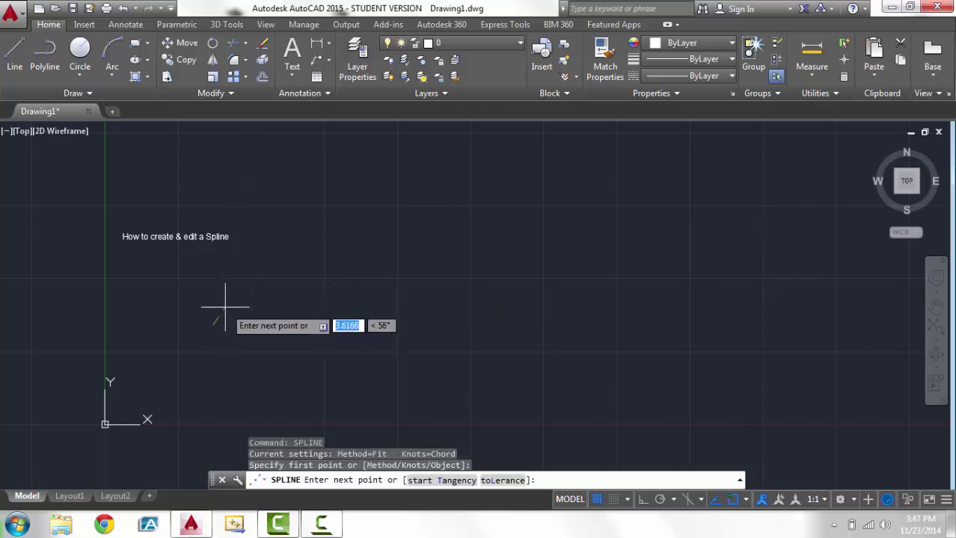
pyautogui.click(254, 267)
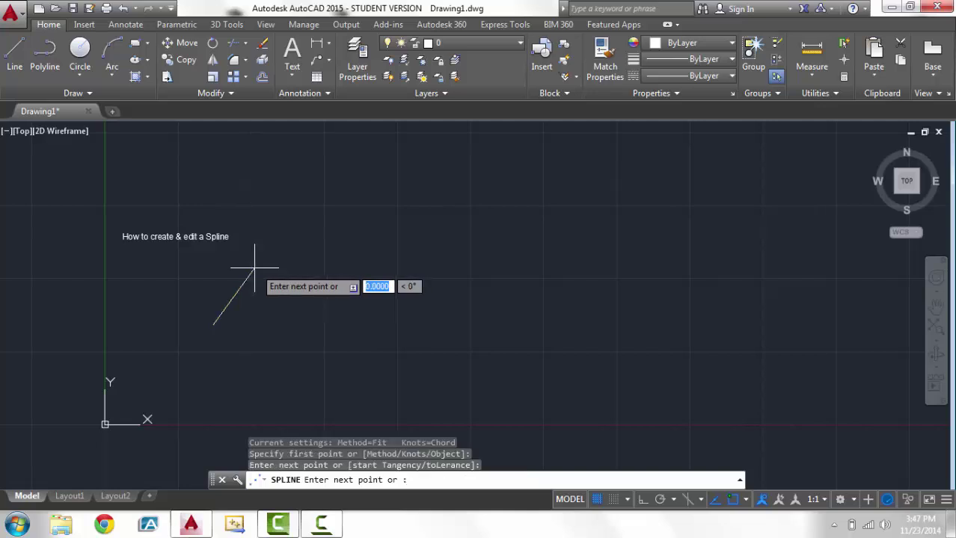
pyautogui.click(314, 346)
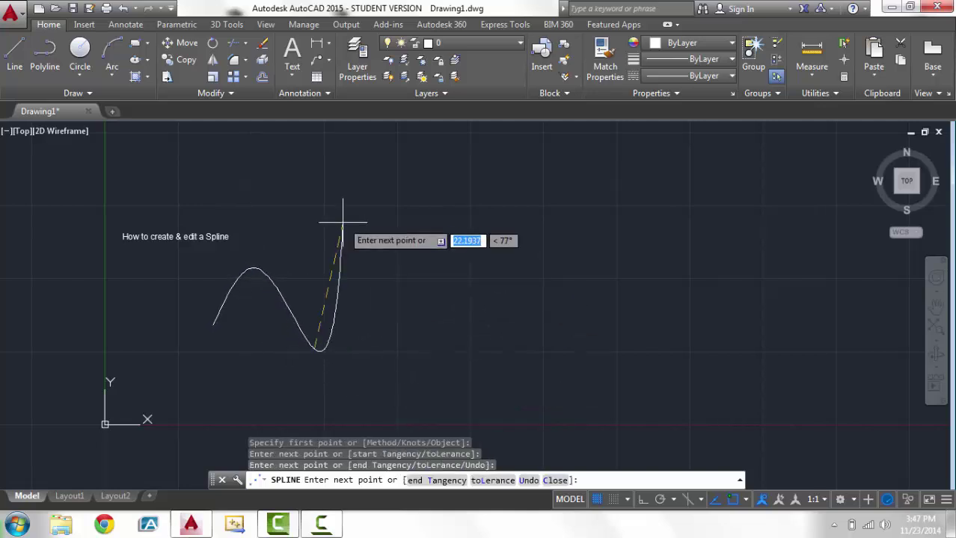
pyautogui.click(377, 231)
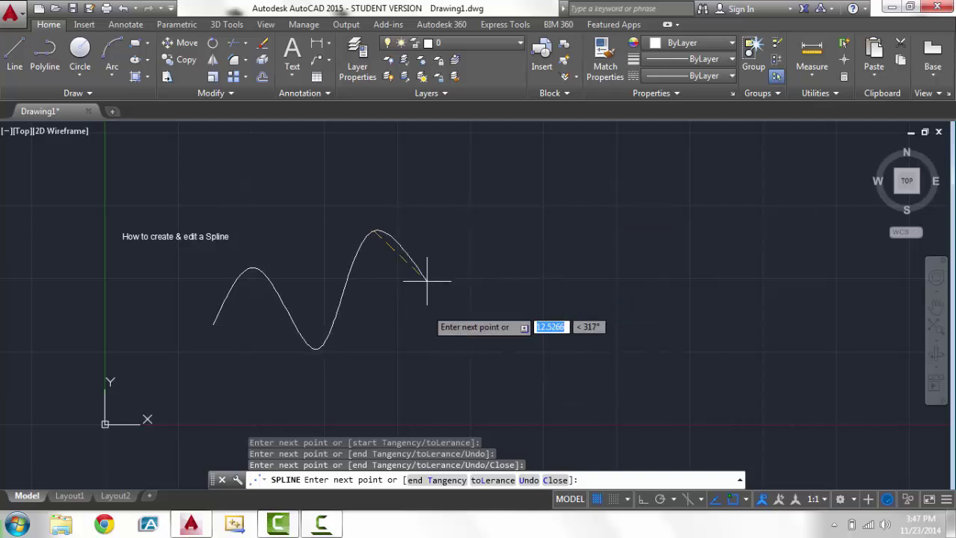
pyautogui.click(421, 386)
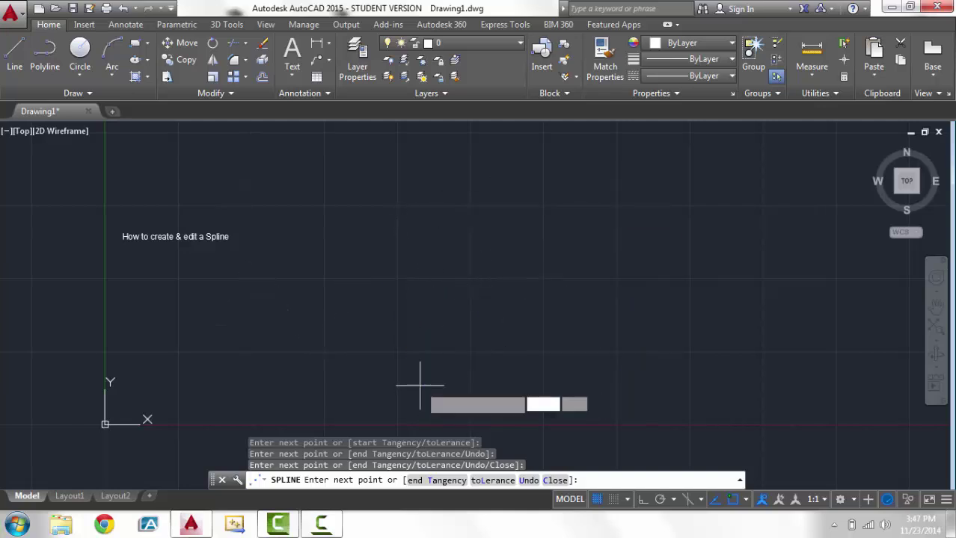
pyautogui.click(514, 231)
pyautogui.click(597, 315)
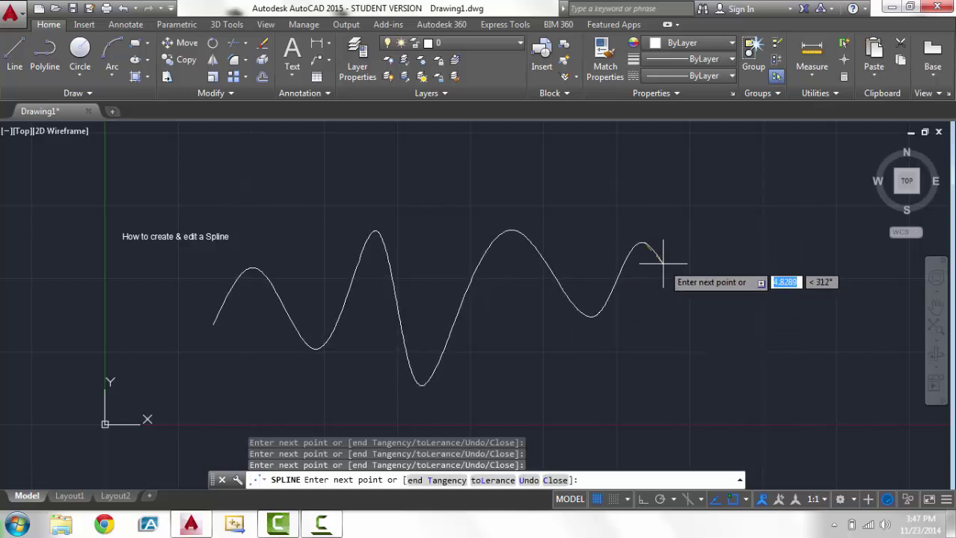
pyautogui.press('Return')
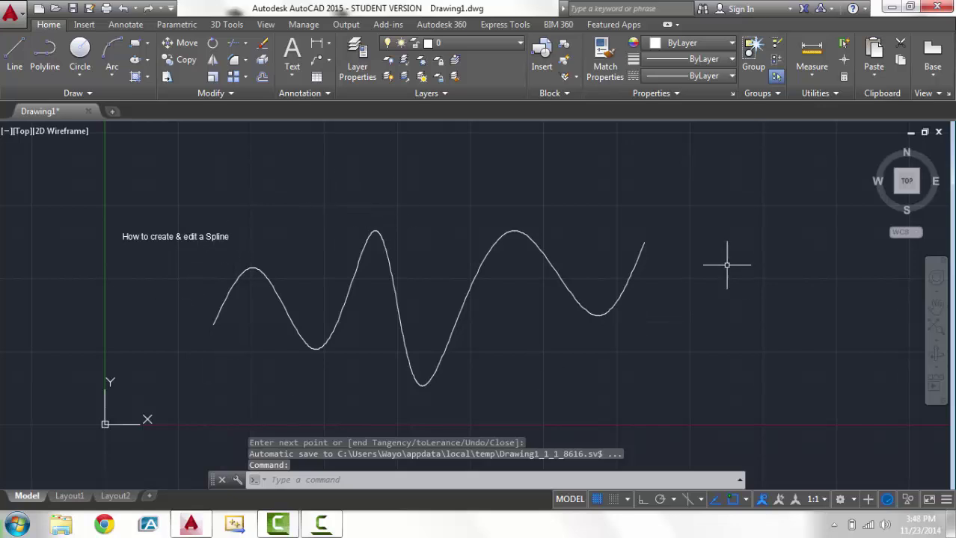
# Stretch fit points to raise the second and third peaks and lift the deep trough into a shallow dip
pyautogui.click(292, 326)
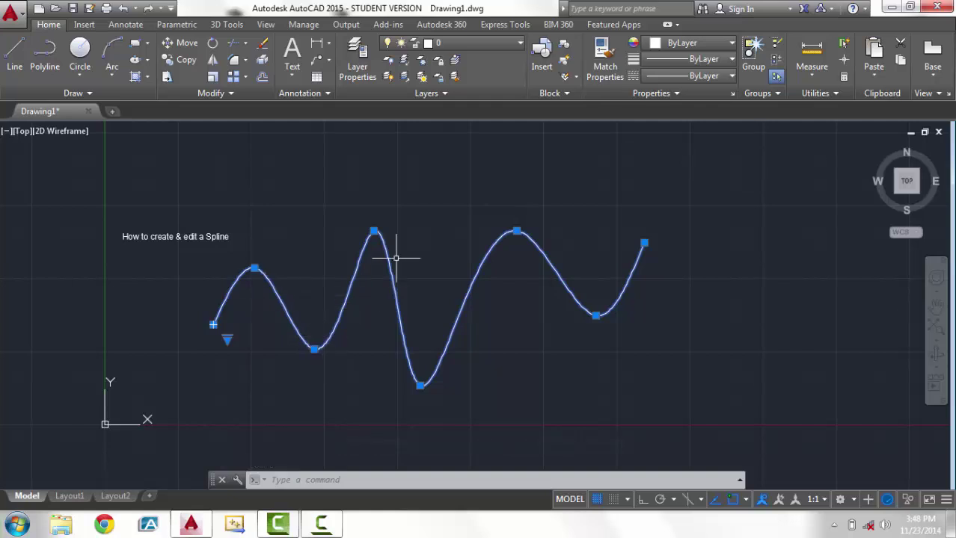
pyautogui.click(516, 231)
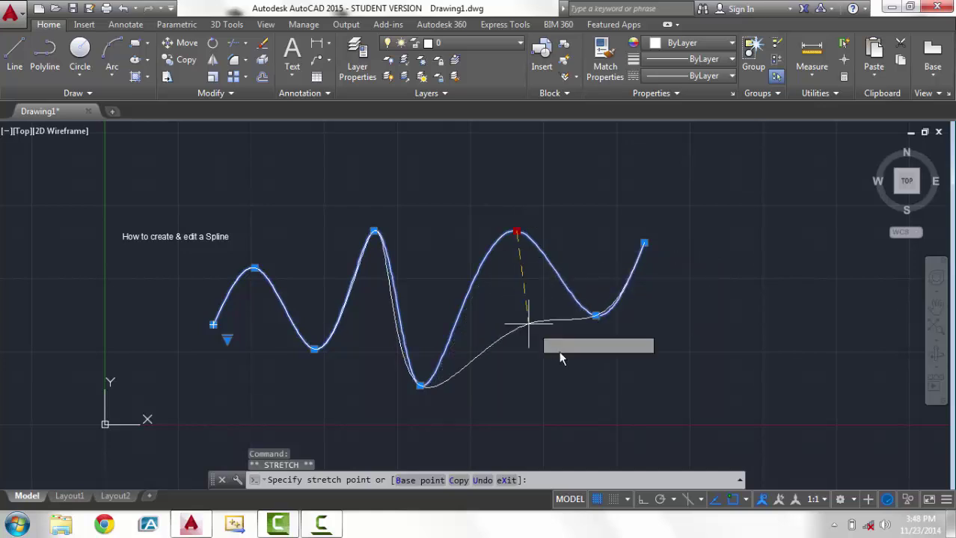
pyautogui.click(565, 164)
pyautogui.click(374, 231)
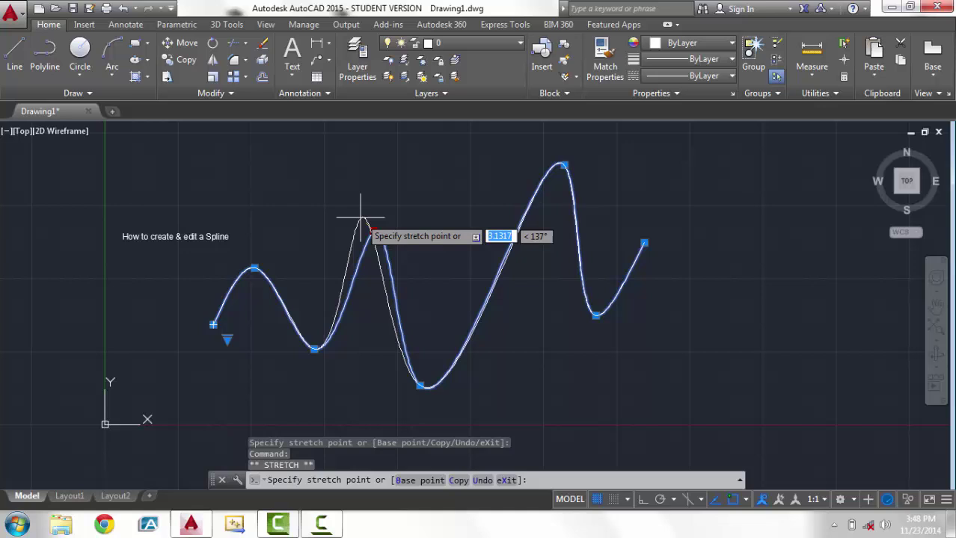
pyautogui.click(328, 171)
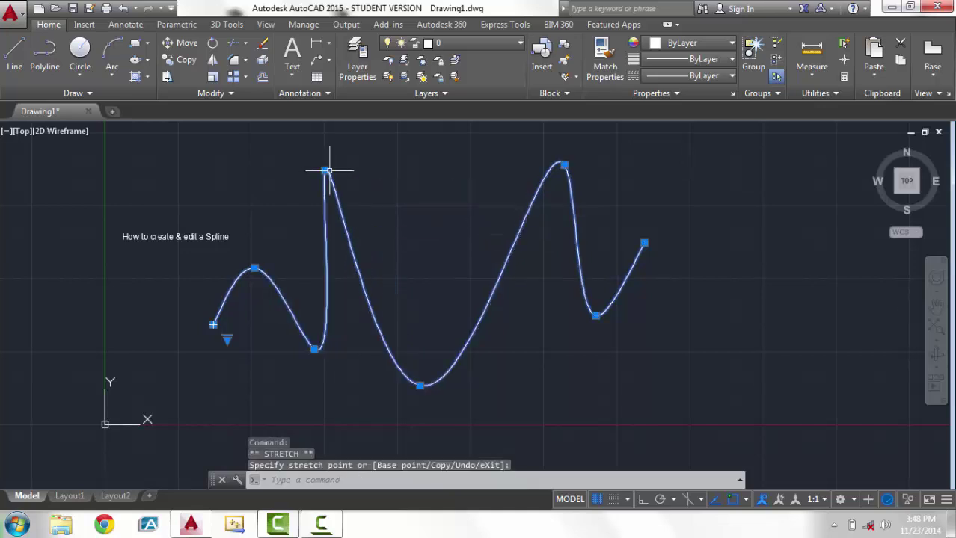
pyautogui.click(421, 386)
pyautogui.click(427, 278)
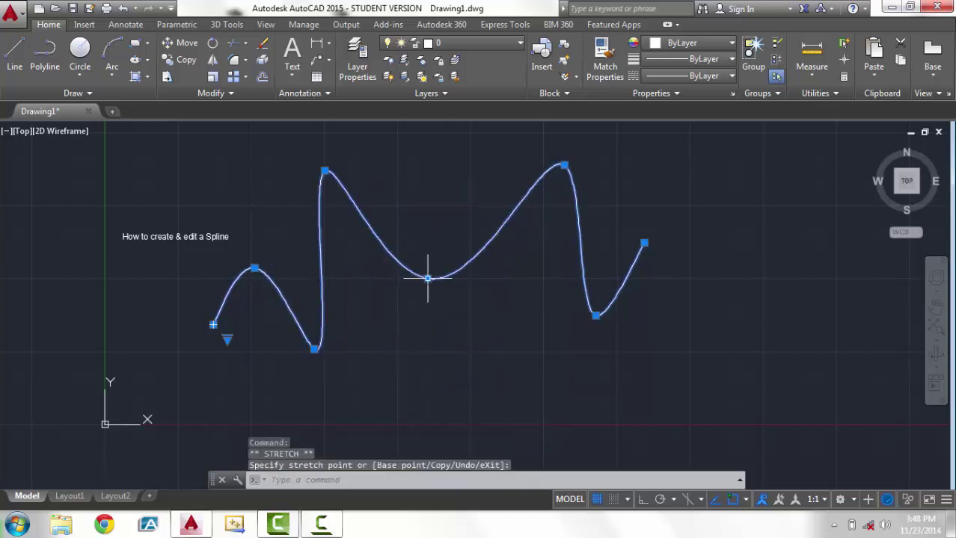
# Show the spline's control vertices and raise the vertex above the first peak to sharpen it
pyautogui.click(224, 330)
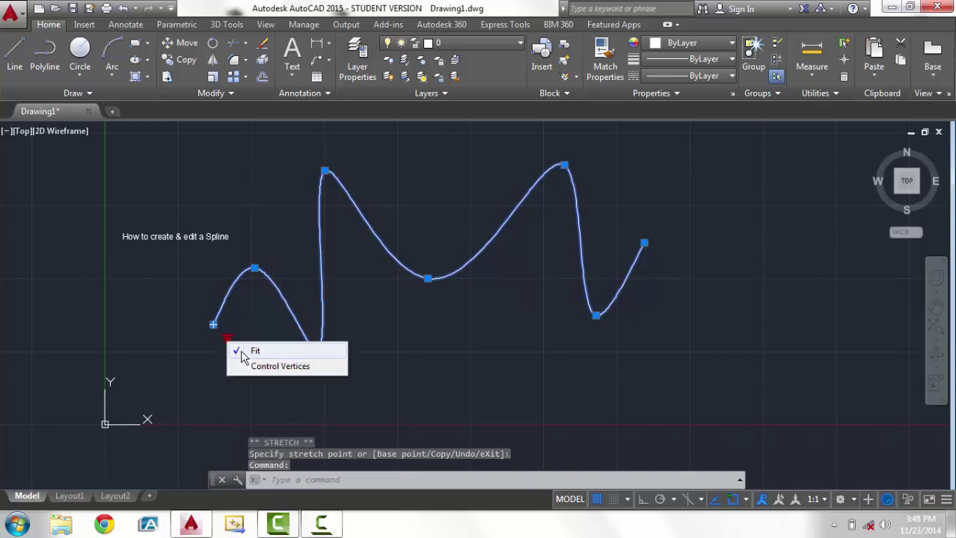
pyautogui.moveTo(228, 343)
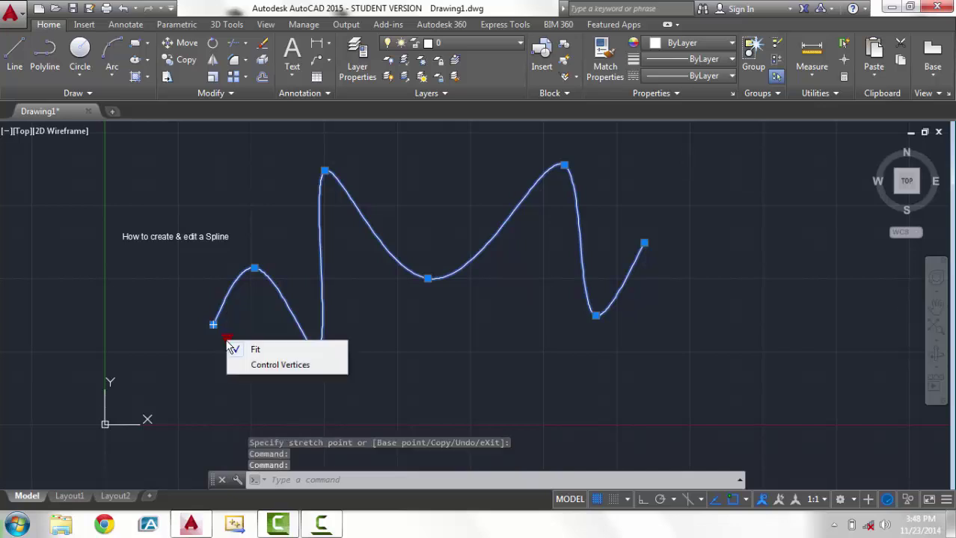
pyautogui.click(275, 365)
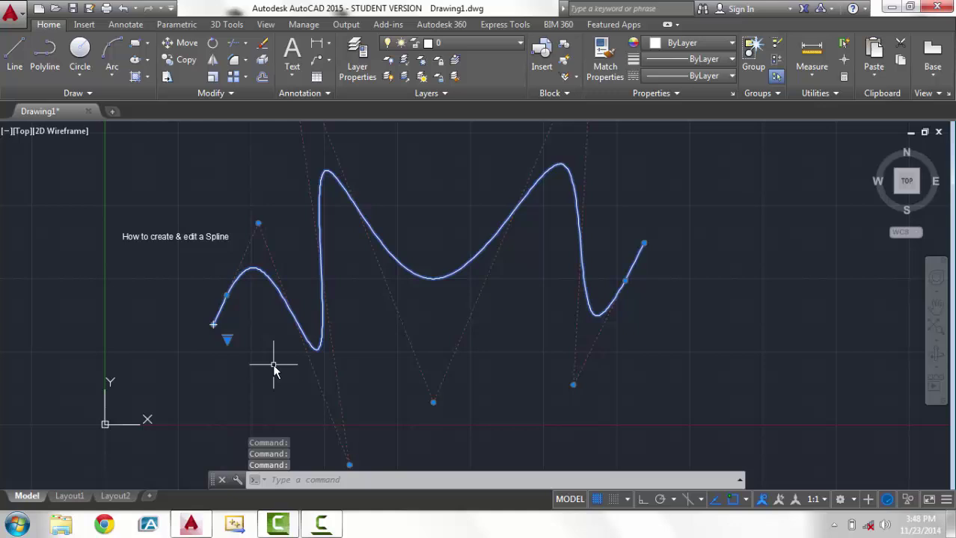
pyautogui.click(258, 221)
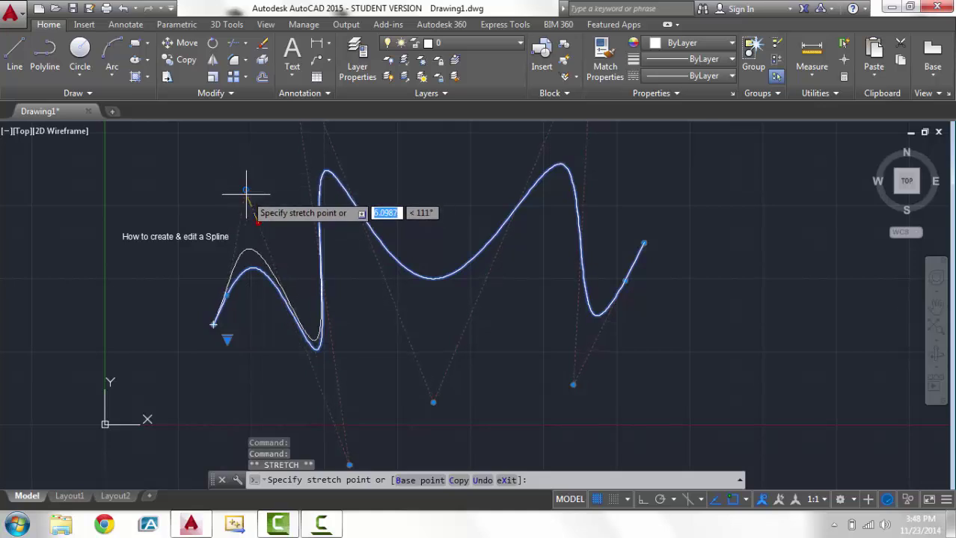
pyautogui.click(253, 177)
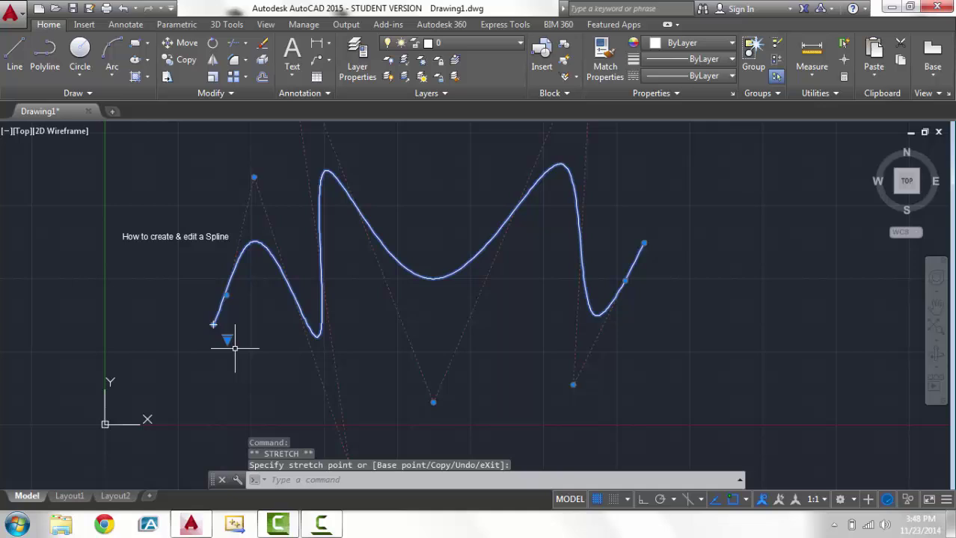
# Pull the start point left and up and the right end further right into flat tails
pyautogui.click(213, 324)
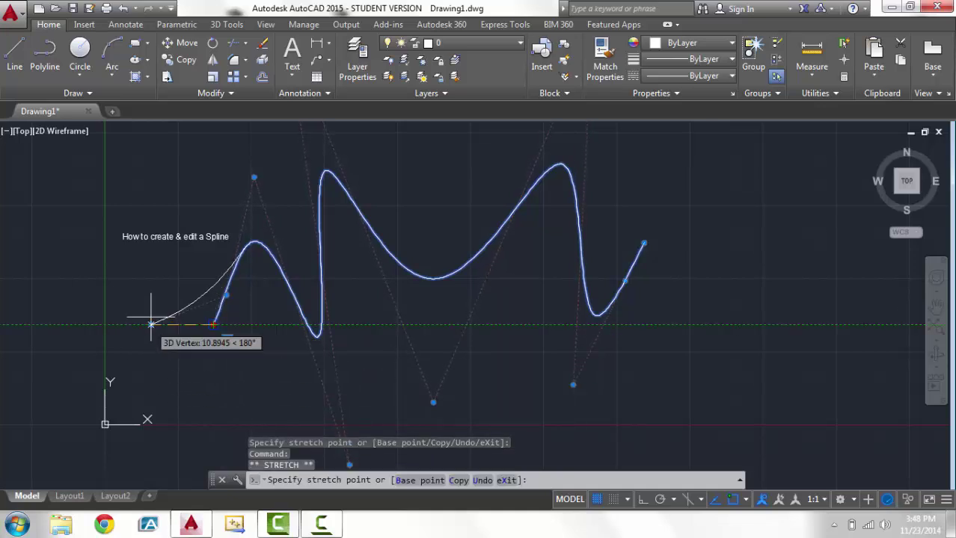
pyautogui.click(149, 276)
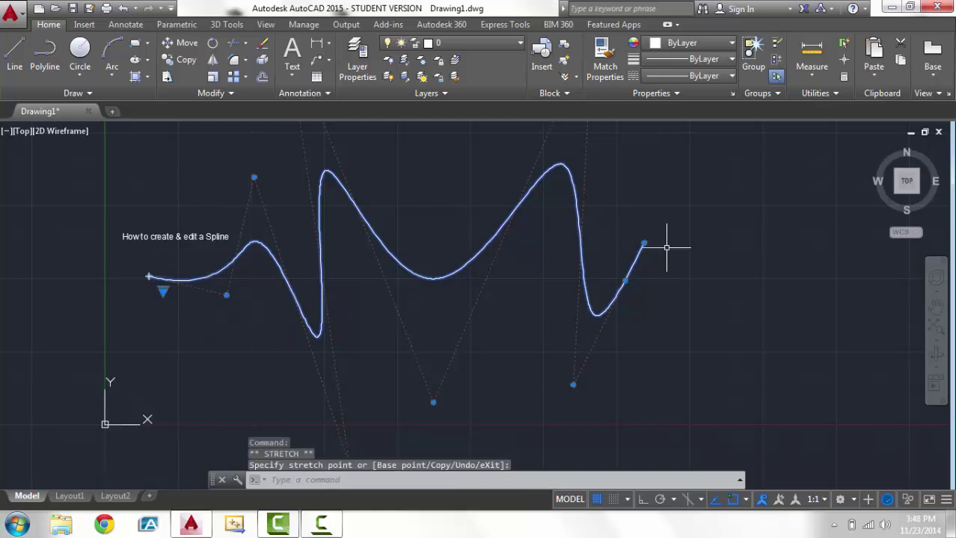
pyautogui.click(641, 242)
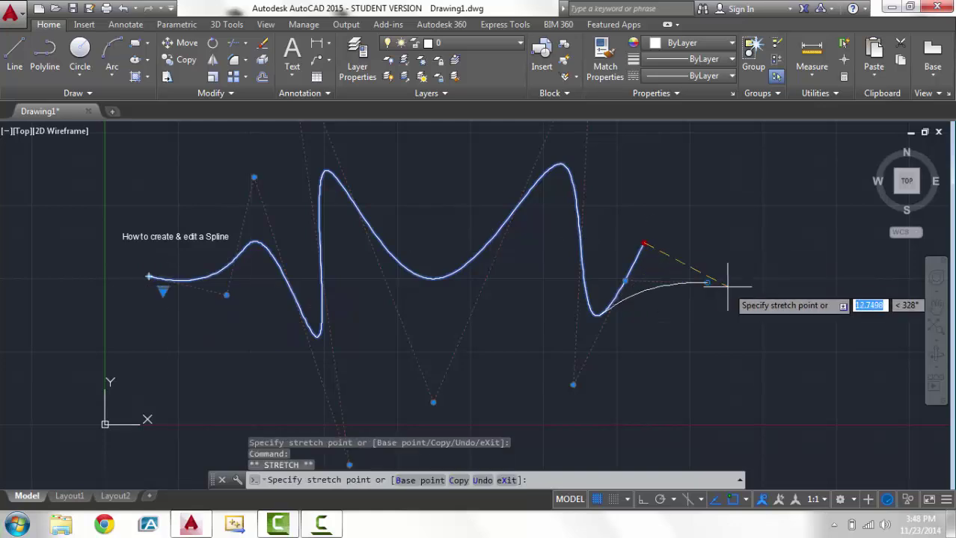
pyautogui.click(731, 284)
pyautogui.click(769, 236)
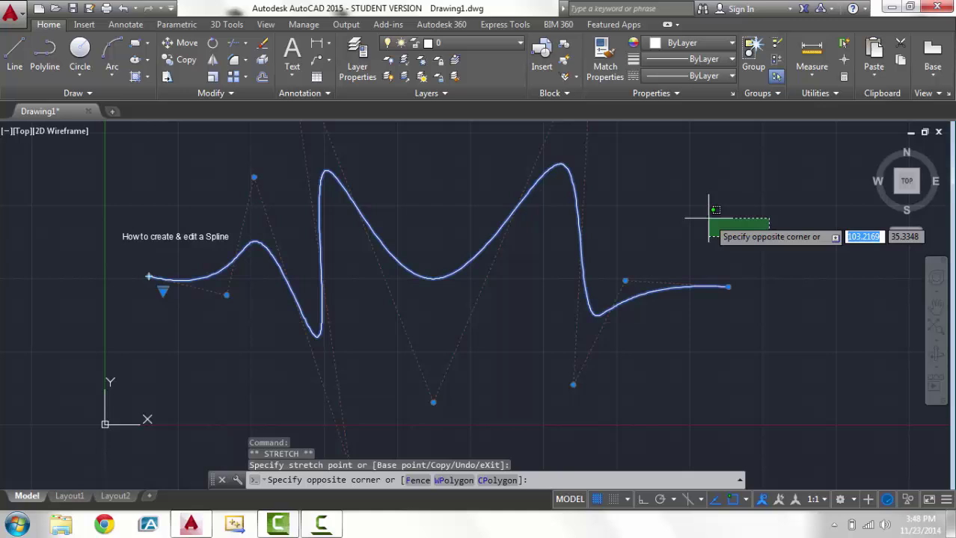
pyautogui.press('Escape')
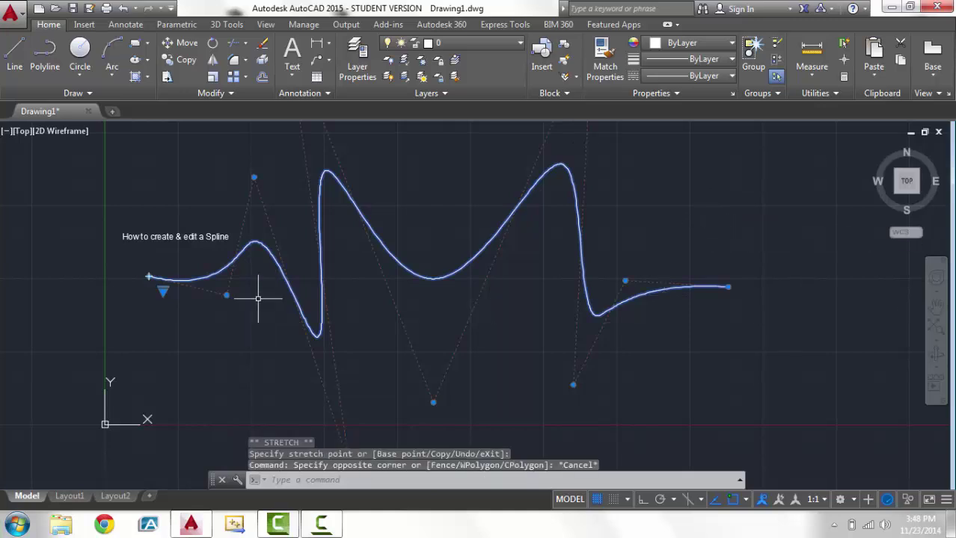
# Switch the spline's grips back to showing fit points via the end-grip menu
pyautogui.rightClick(162, 290)
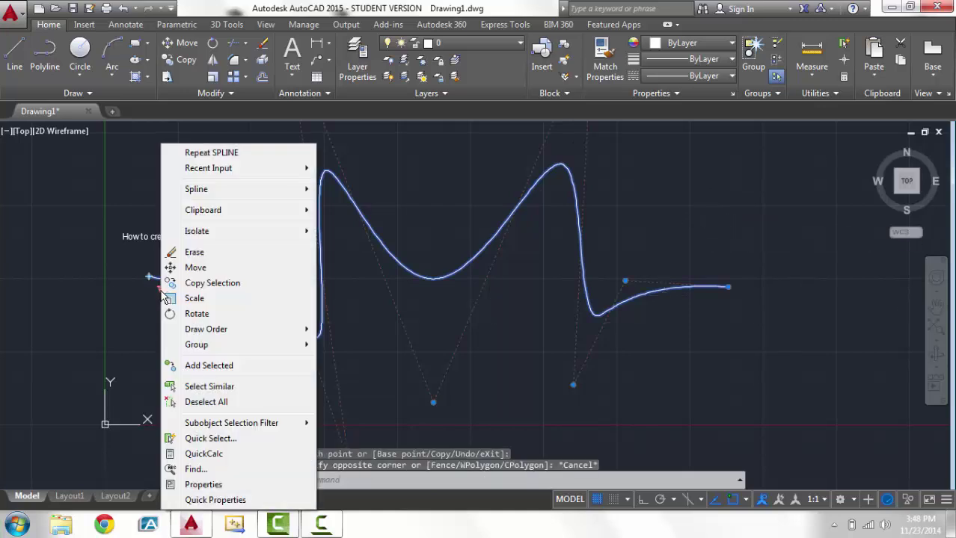
pyautogui.press('Escape')
pyautogui.click(147, 293)
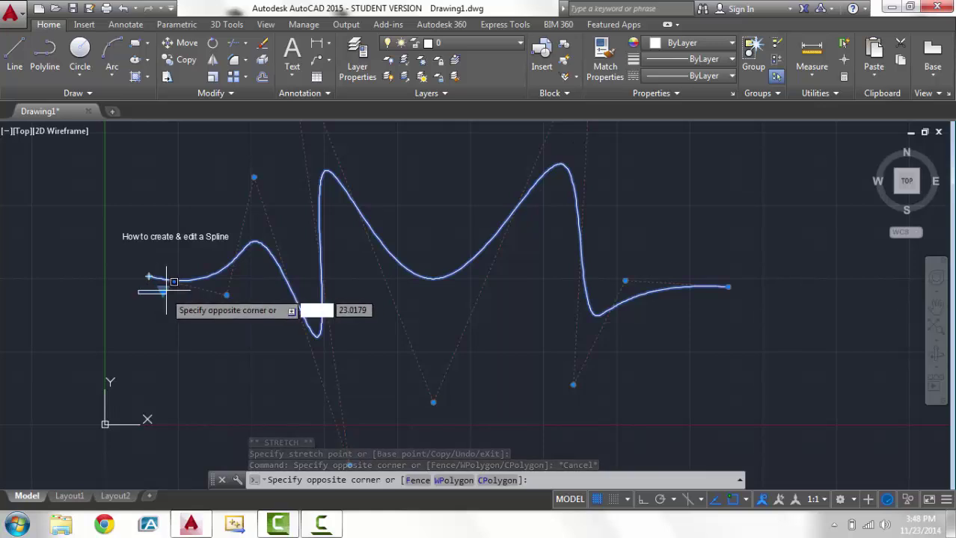
pyautogui.press('Escape')
pyautogui.click(161, 288)
pyautogui.click(162, 290)
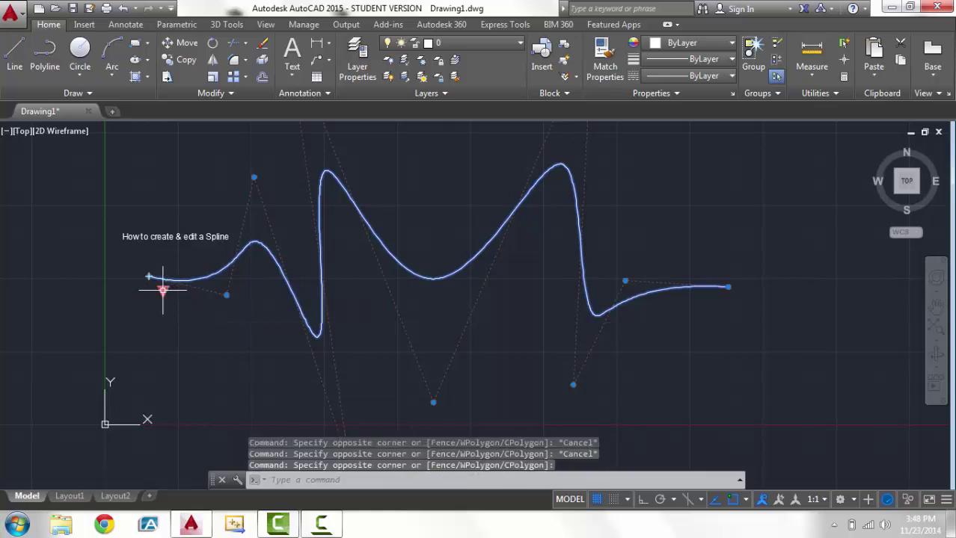
pyautogui.moveTo(163, 290)
pyautogui.click(189, 303)
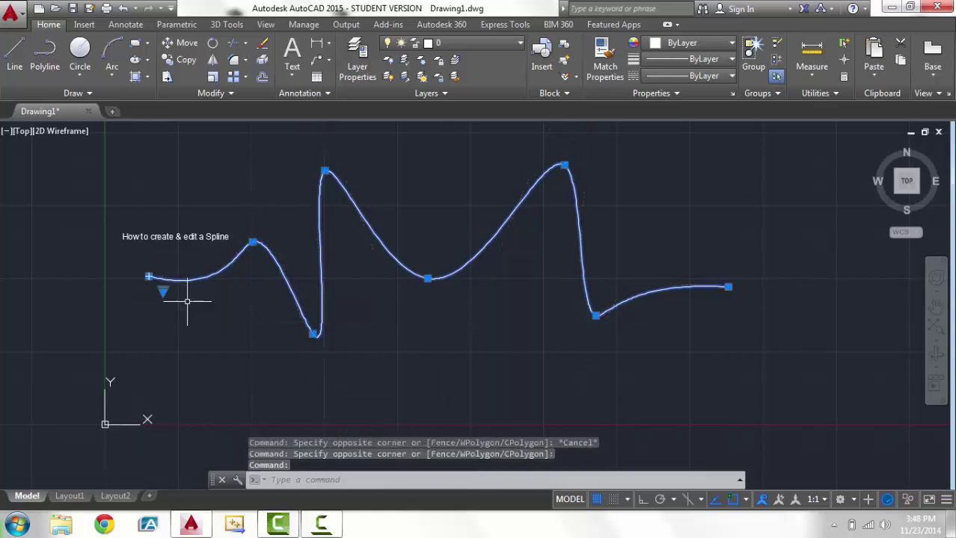
# Raise the middle low fit point so the central dip becomes shallower
pyautogui.click(431, 280)
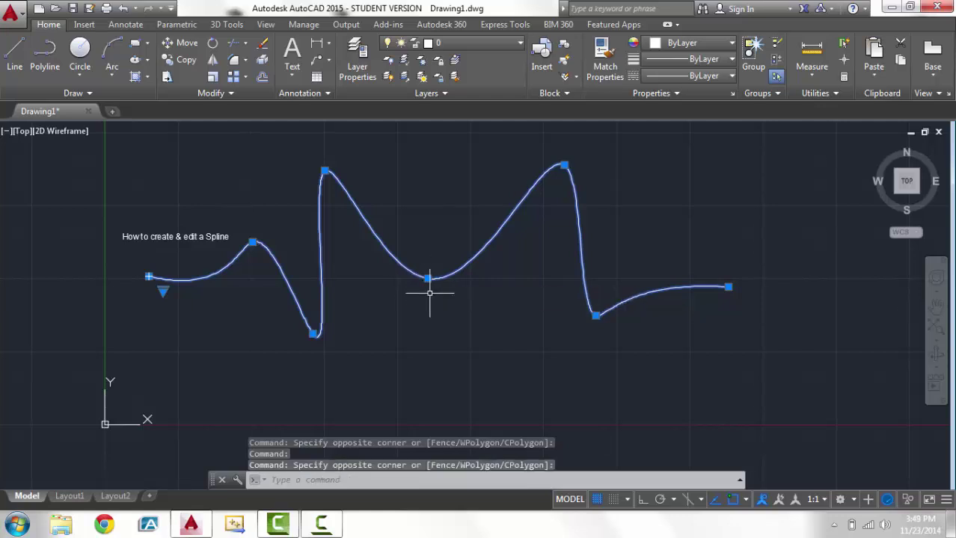
pyautogui.click(428, 278)
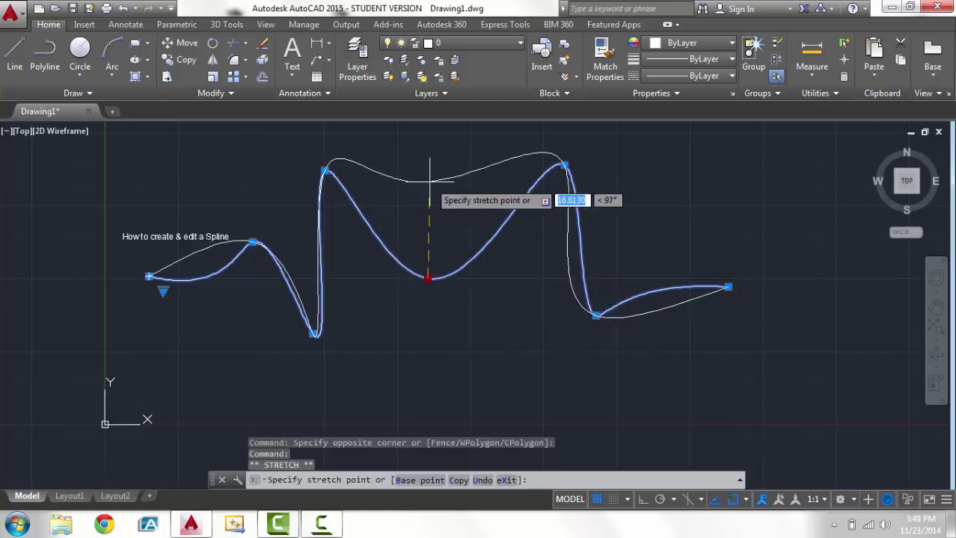
pyautogui.click(435, 249)
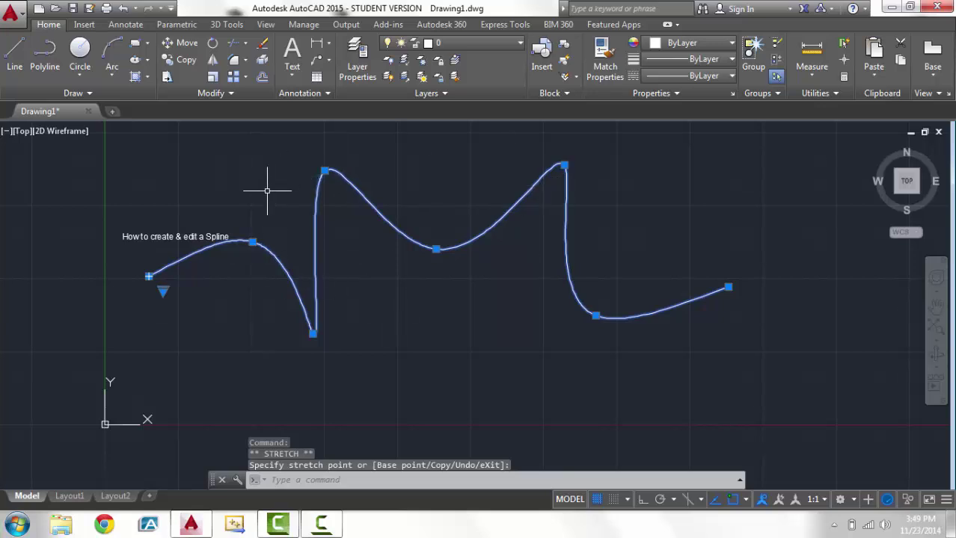
pyautogui.moveTo(436, 249)
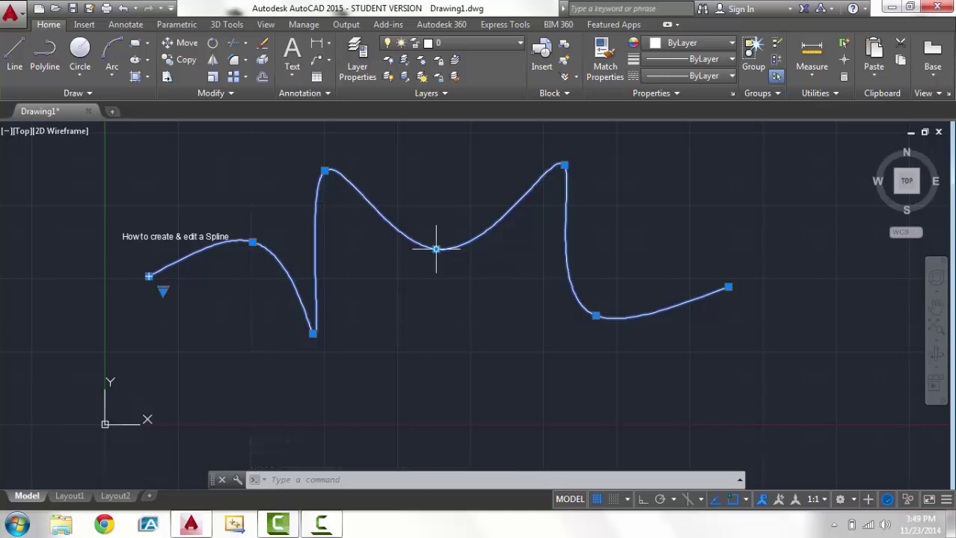
# Start Spline > Add Fit Point and pick the spline's right end fit point
pyautogui.rightClick(436, 249)
pyautogui.moveTo(488, 194)
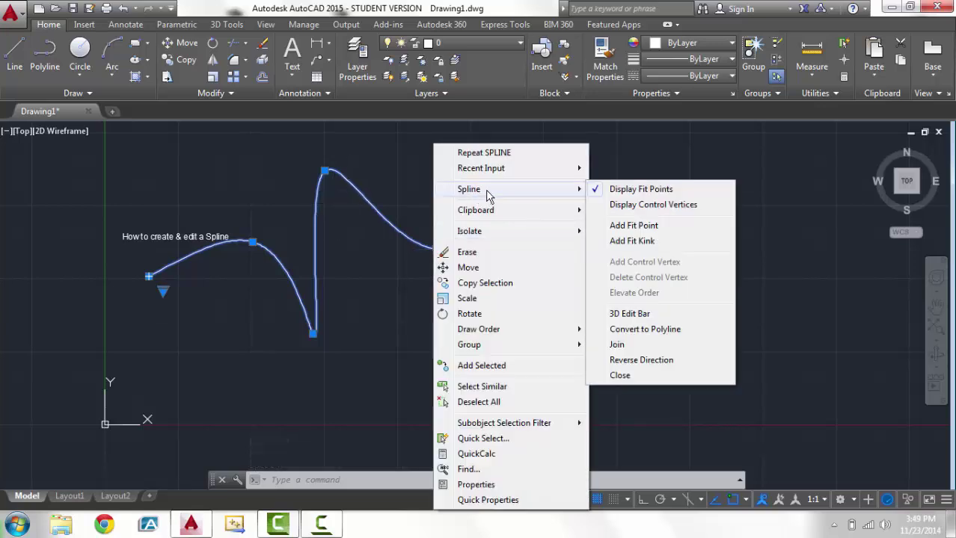
pyautogui.click(673, 229)
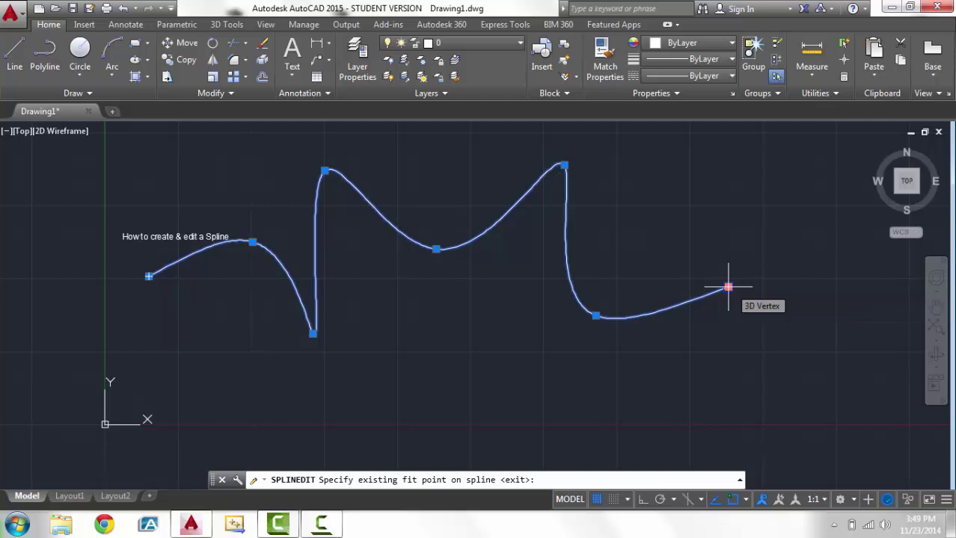
pyautogui.click(727, 287)
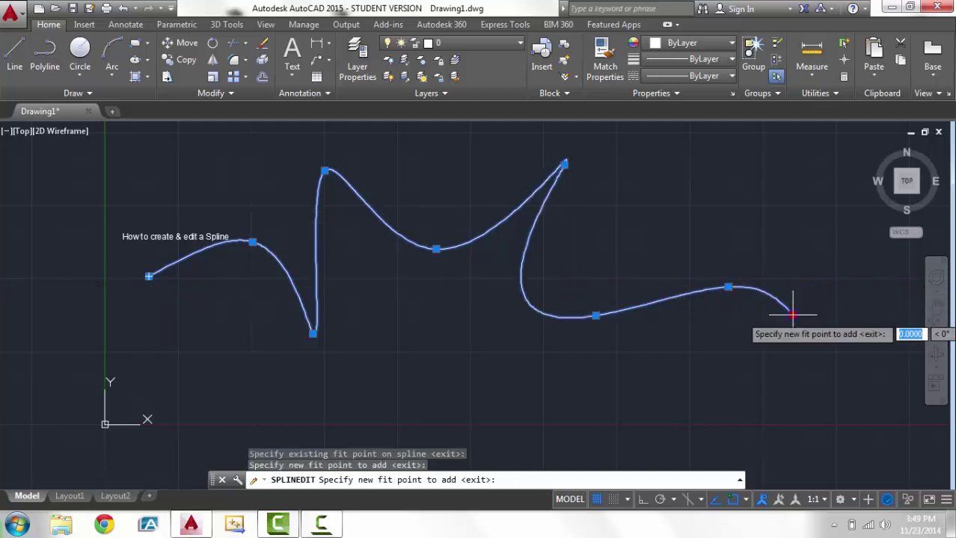
# Add five new fit points curling up and back into a loop at the top right, then exit SPLINEDIT
pyautogui.click(792, 314)
pyautogui.click(812, 241)
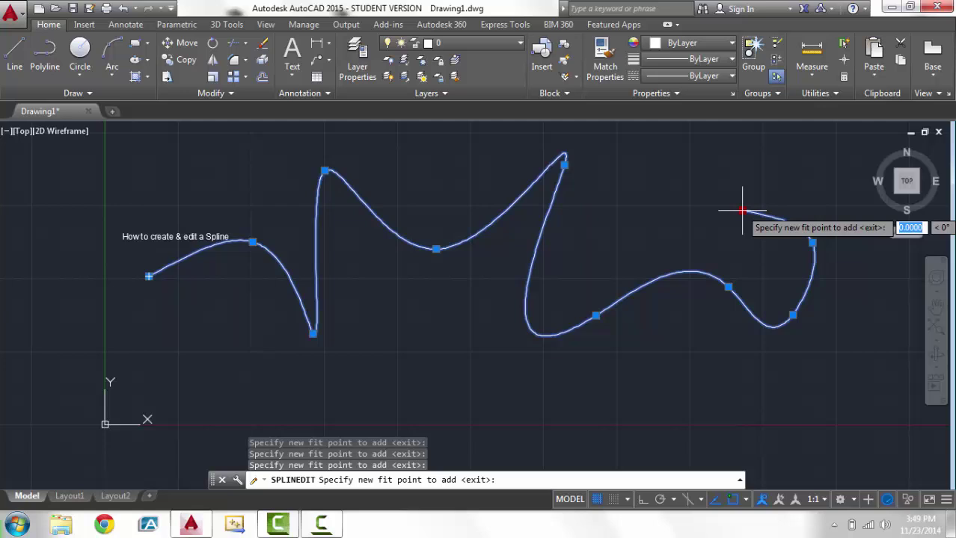
pyautogui.click(742, 211)
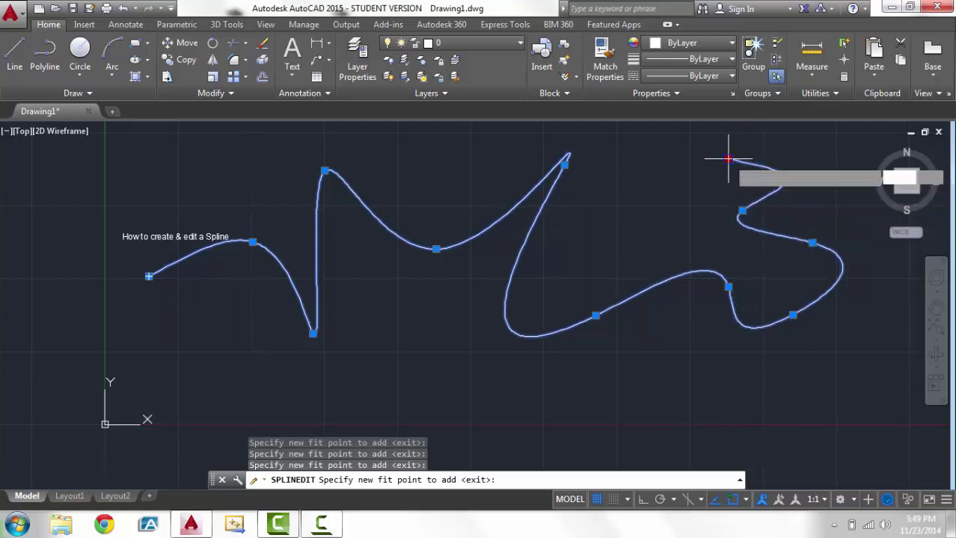
pyautogui.click(727, 159)
pyautogui.click(699, 181)
pyautogui.press('Return')
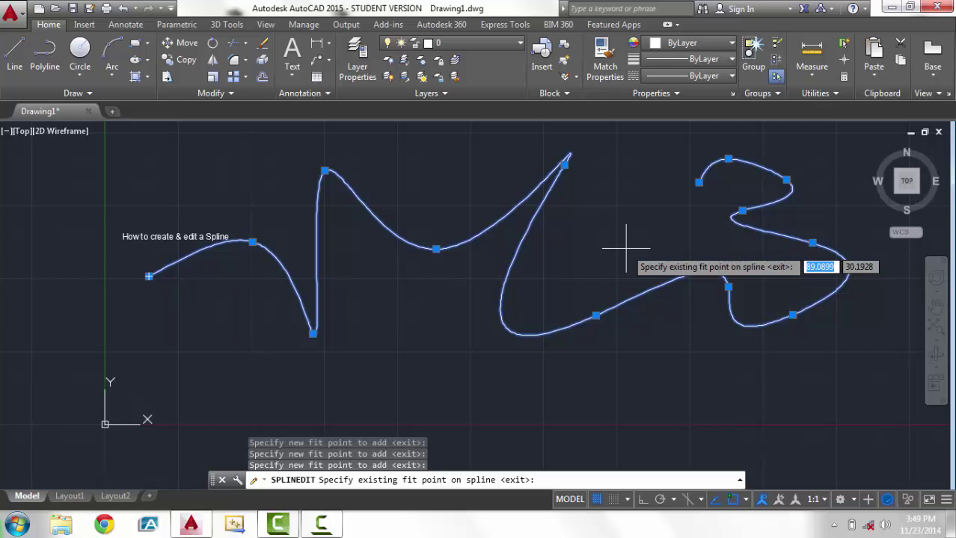
pyautogui.press('Return')
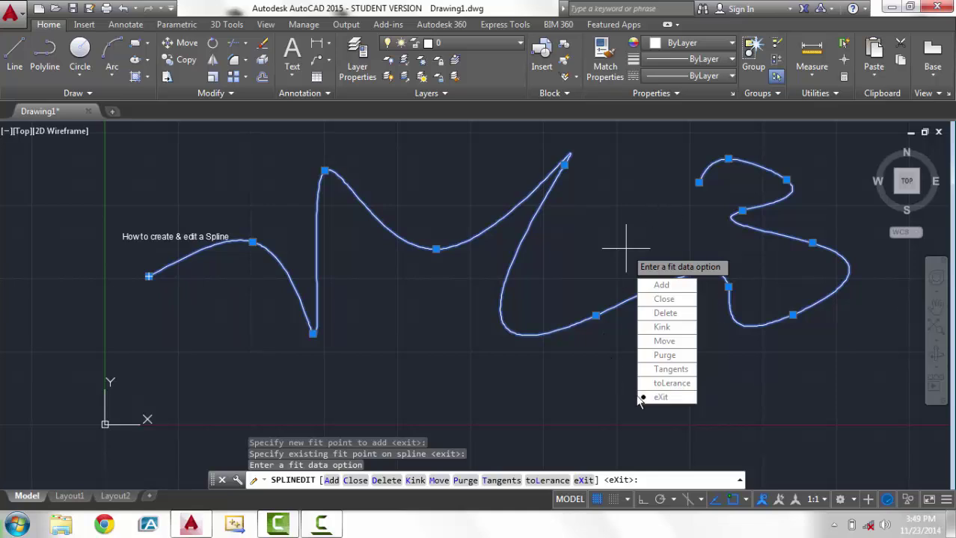
pyautogui.click(661, 397)
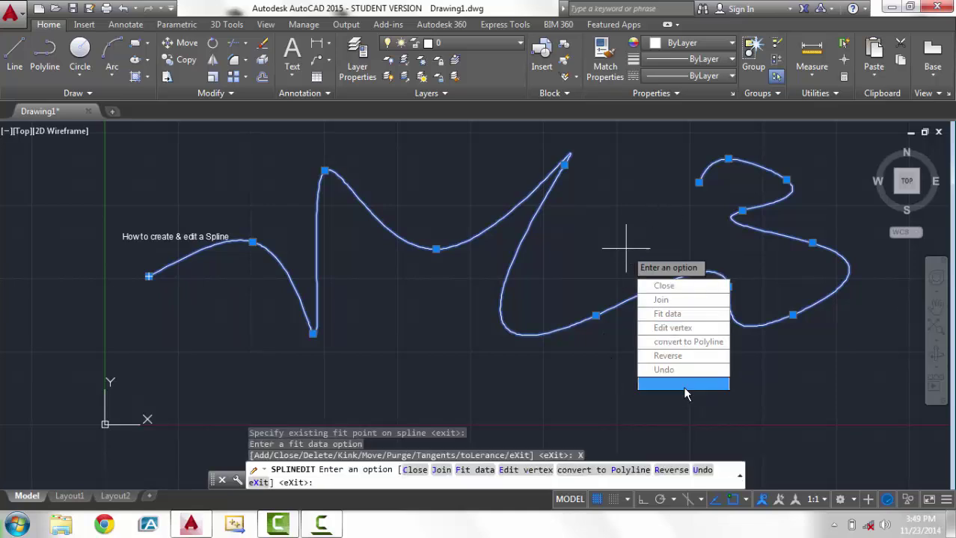
pyautogui.click(682, 386)
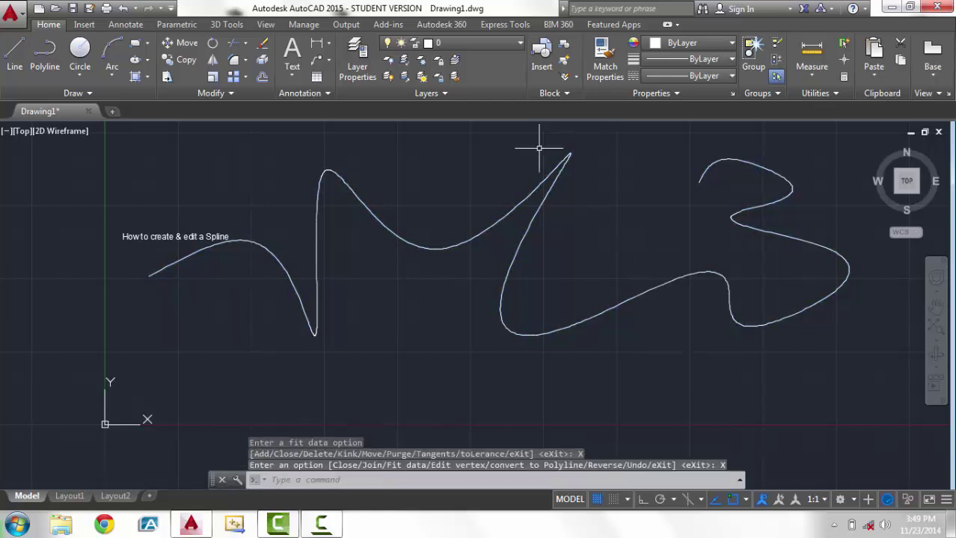
# Switch the spline to Display Control Vertices through the Spline right-click menu
pyautogui.click(509, 215)
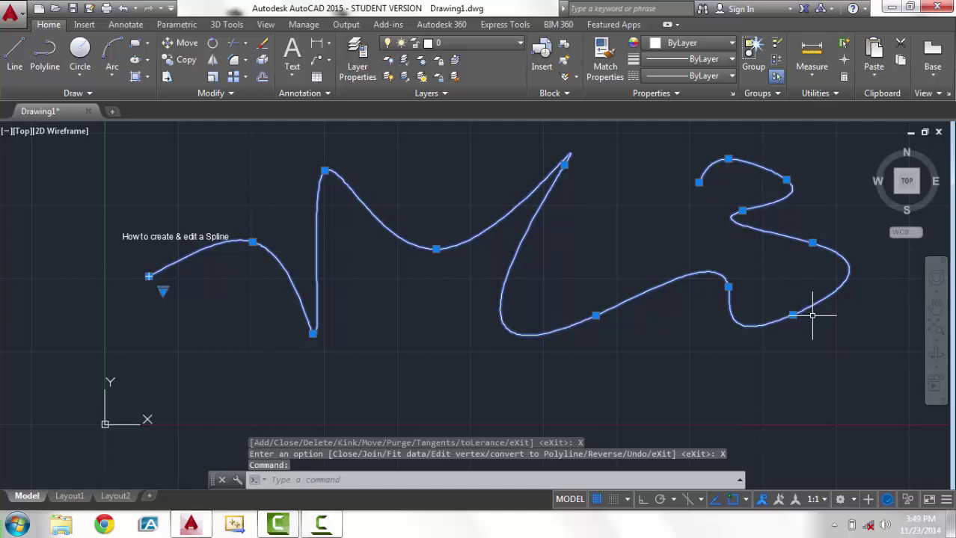
pyautogui.rightClick(436, 249)
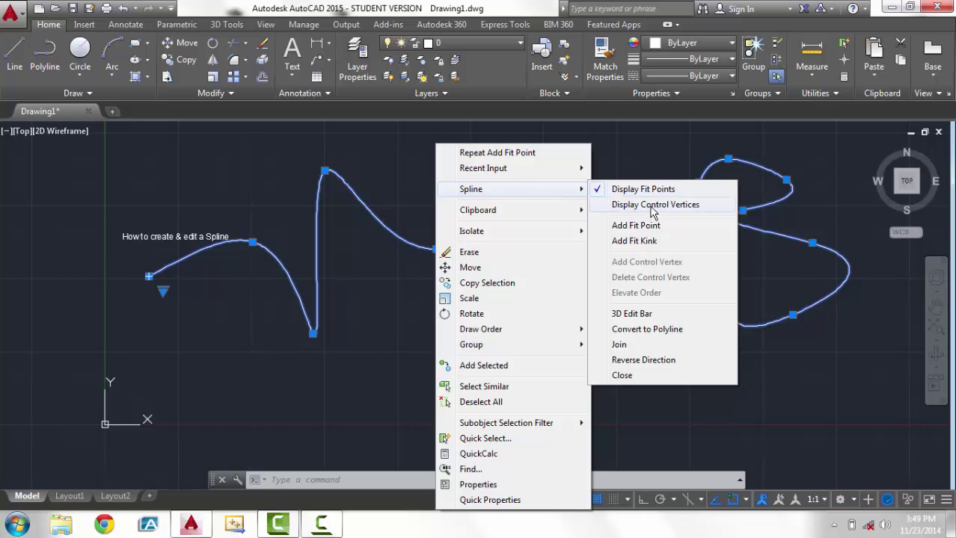
pyautogui.click(652, 205)
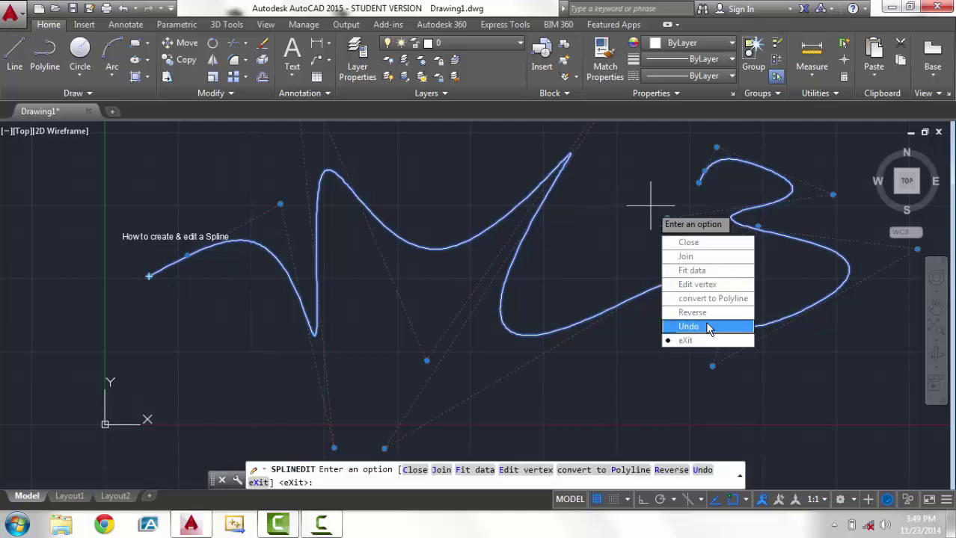
pyautogui.click(703, 341)
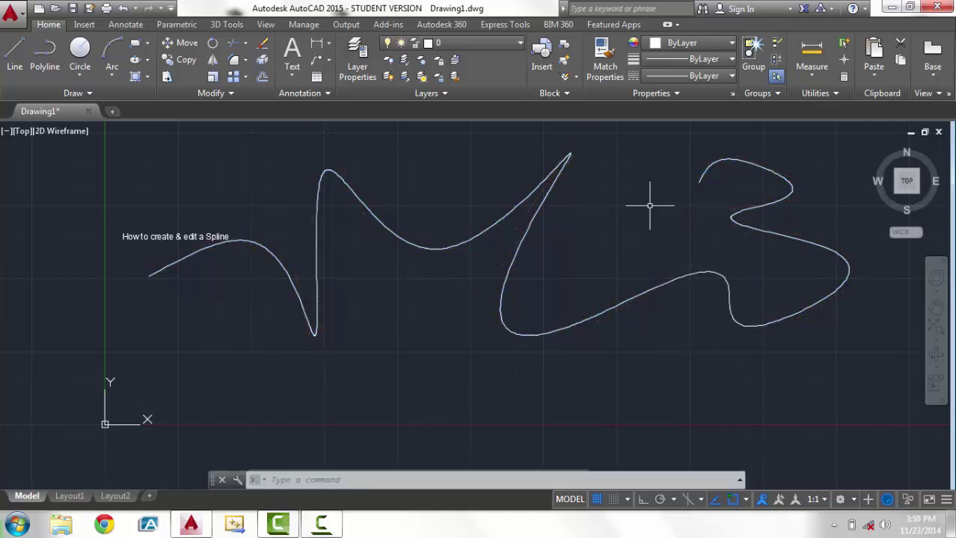
# Stretch the control vertex below the middle dip upward and the lowest vertex up and right
pyautogui.click(432, 250)
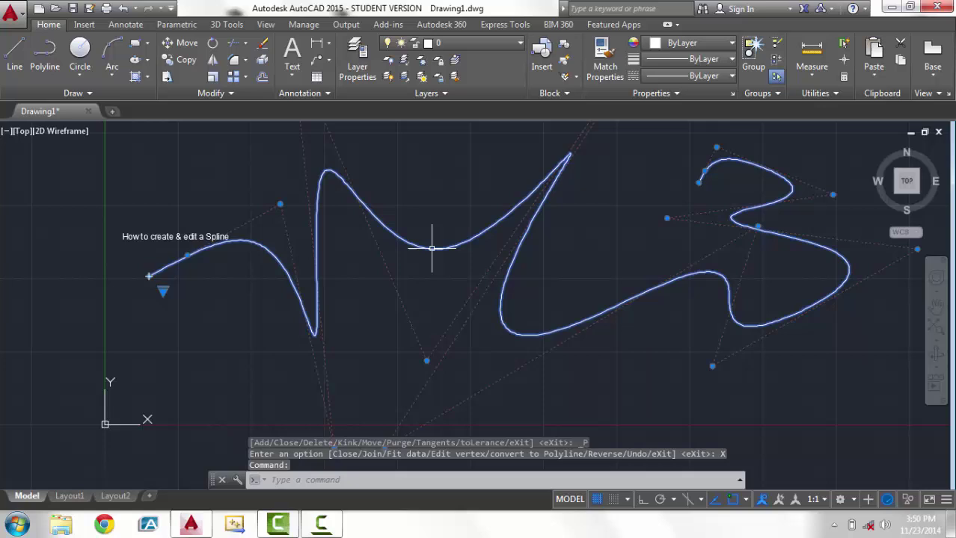
pyautogui.click(426, 360)
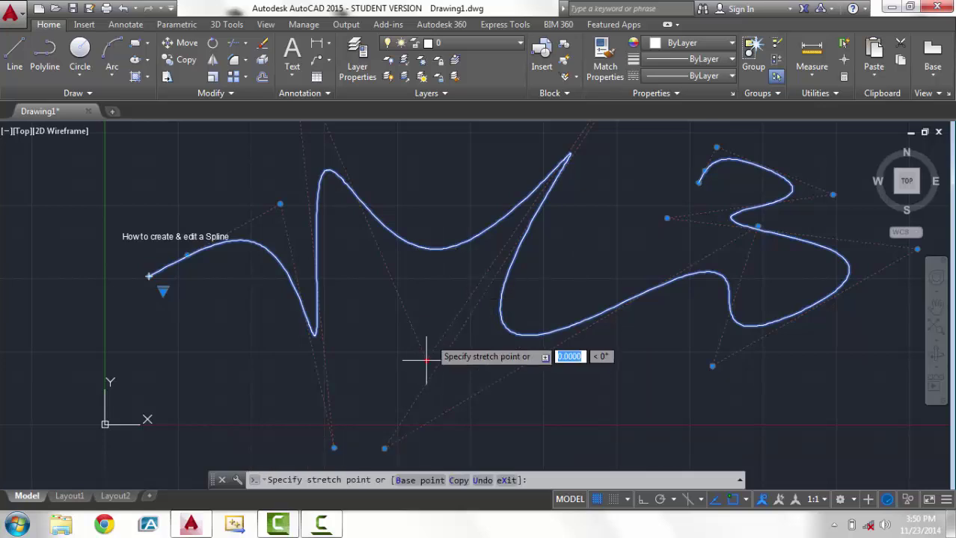
pyautogui.click(404, 270)
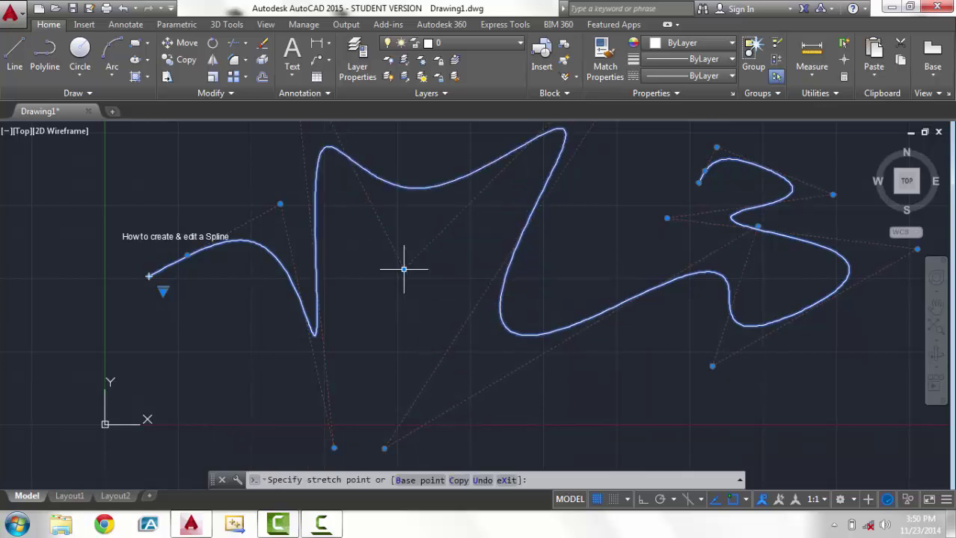
pyautogui.click(384, 448)
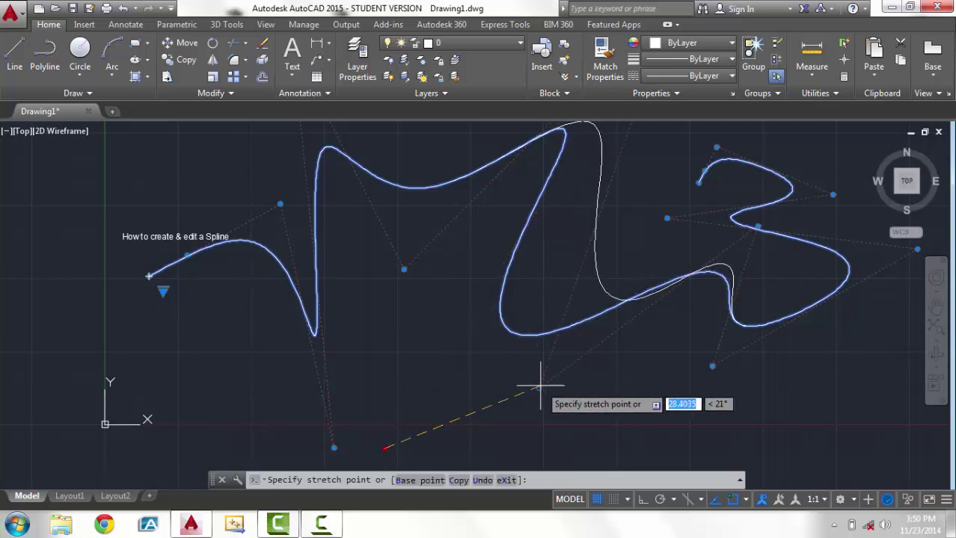
pyautogui.click(538, 384)
pyautogui.moveTo(540, 383)
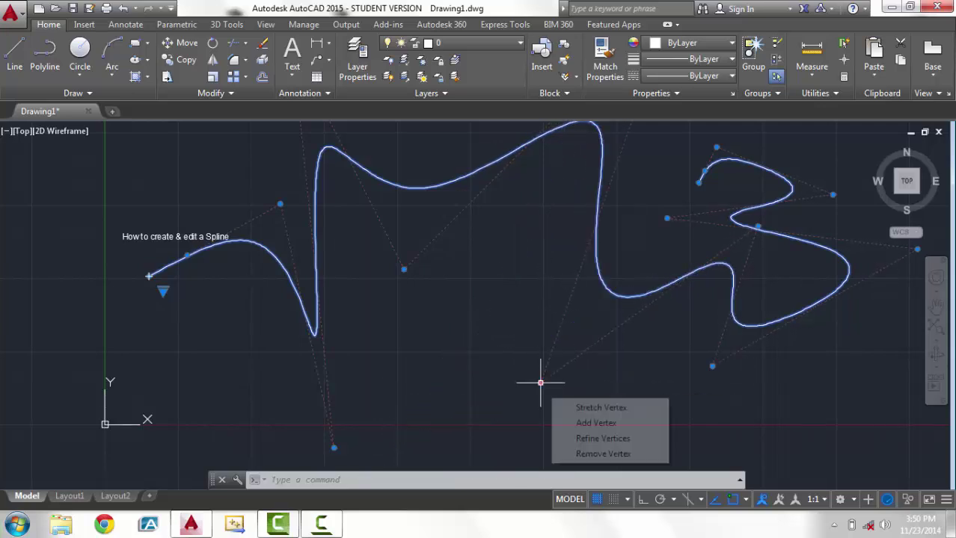
pyautogui.rightClick(412, 188)
pyautogui.moveTo(522, 196)
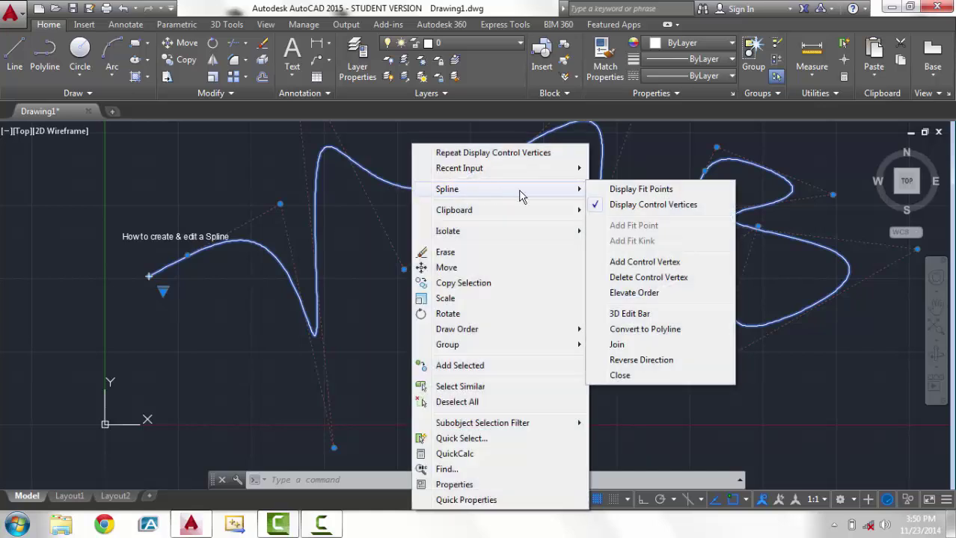
pyautogui.click(634, 189)
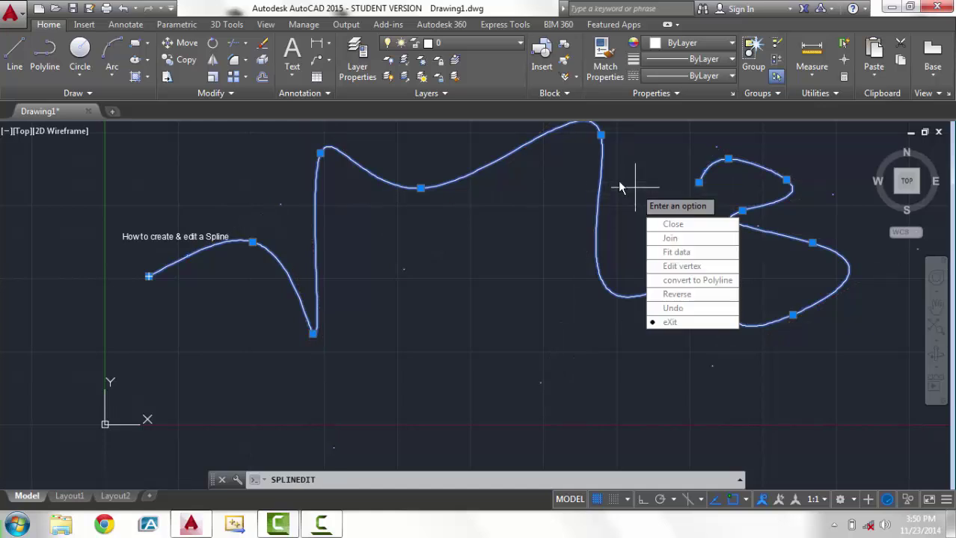
pyautogui.click(689, 326)
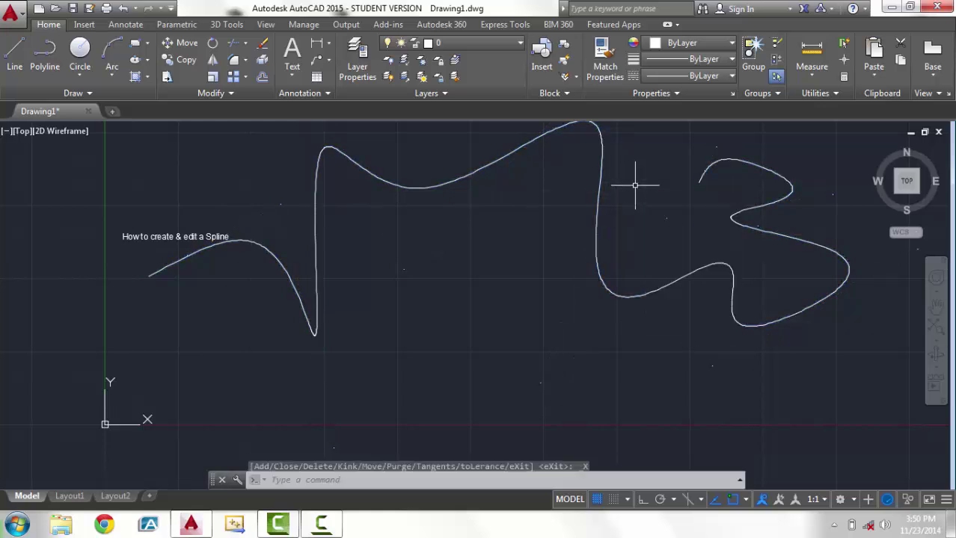
pyautogui.click(507, 157)
pyautogui.click(489, 167)
pyautogui.rightClick(424, 188)
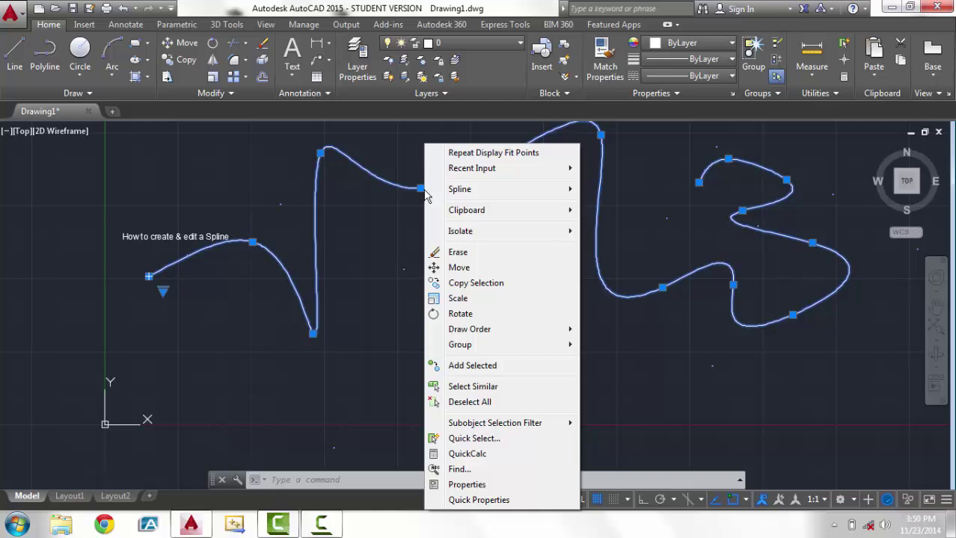
pyautogui.moveTo(568, 191)
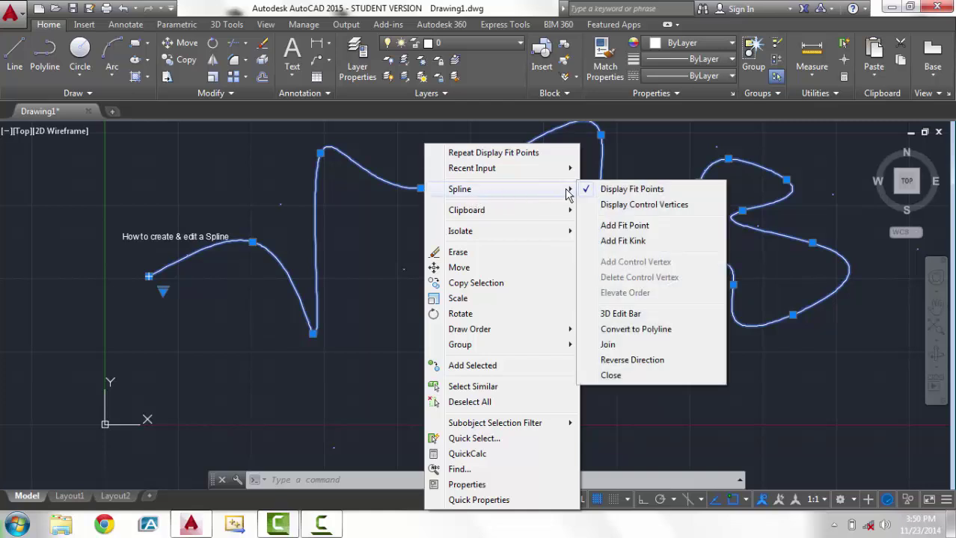
pyautogui.click(663, 241)
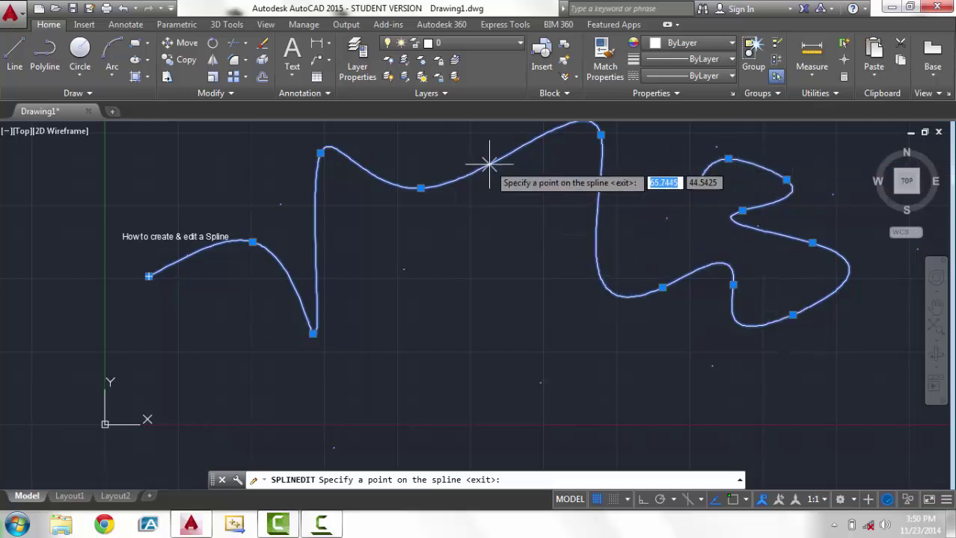
pyautogui.click(492, 160)
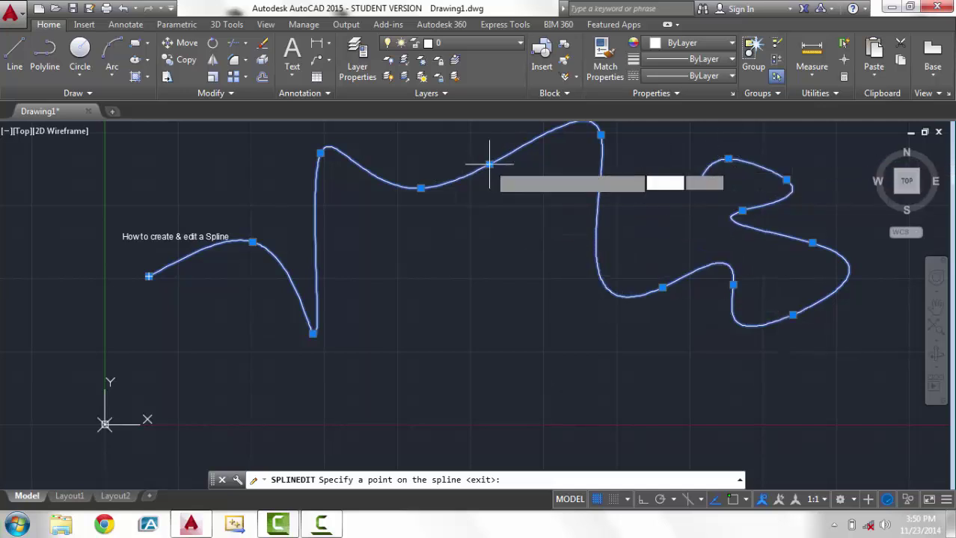
pyautogui.click(315, 234)
pyautogui.click(279, 263)
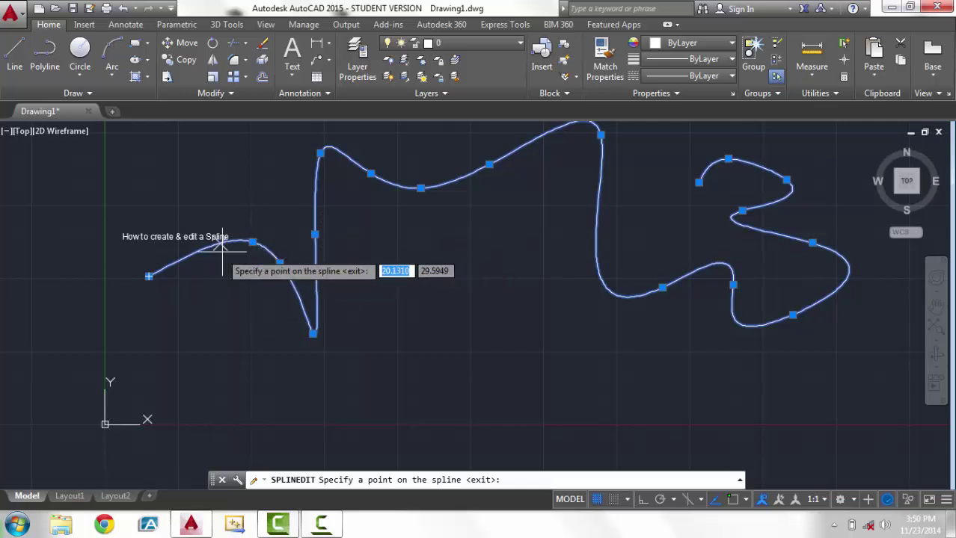
pyautogui.click(184, 258)
pyautogui.click(544, 134)
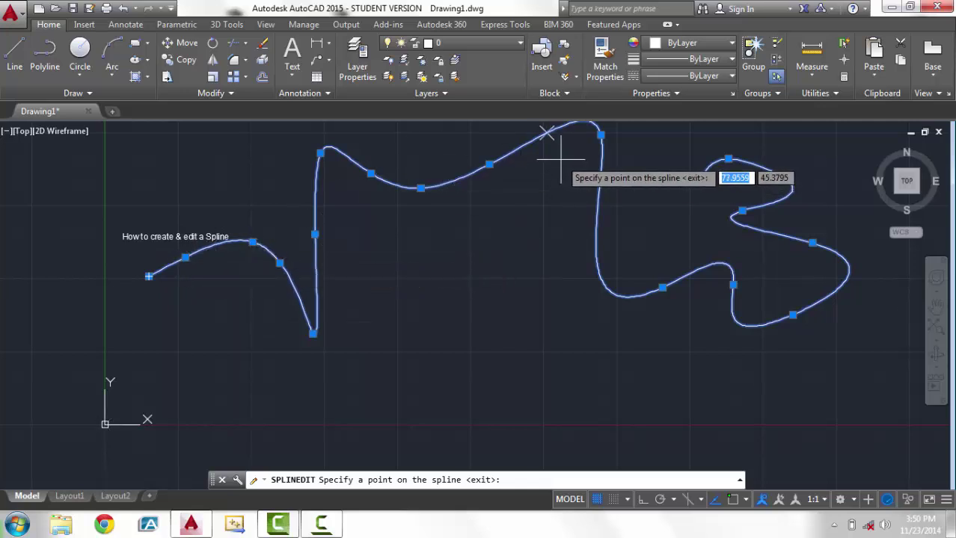
pyautogui.click(594, 252)
pyautogui.click(596, 209)
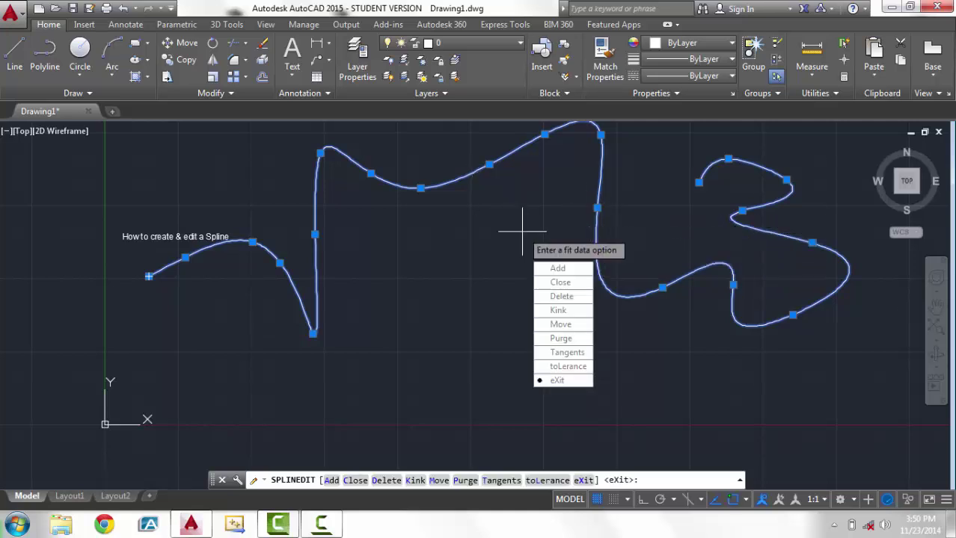
pyautogui.click(568, 381)
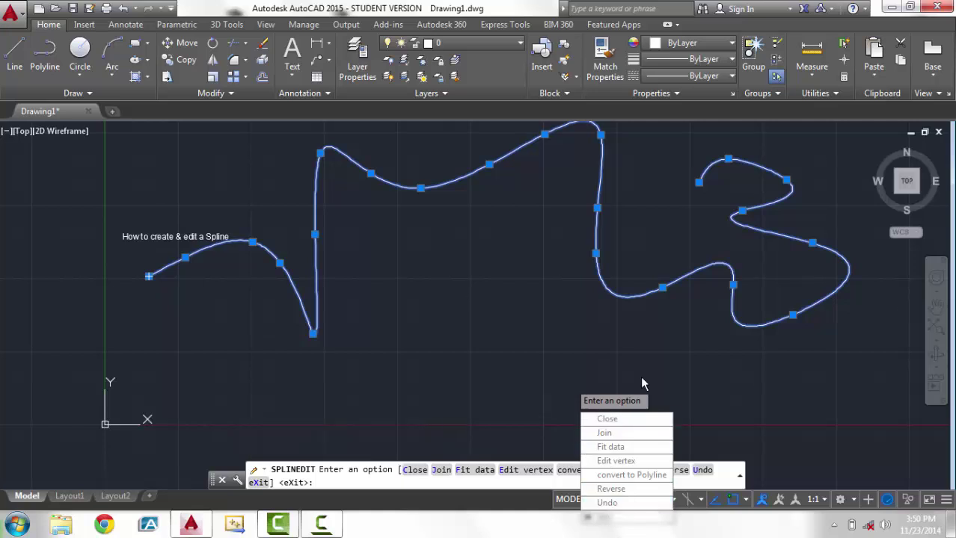
pyautogui.press('Escape')
# Move three fit points: middle one down-right, lower-right one up, and the tall left peak down
pyautogui.click(472, 170)
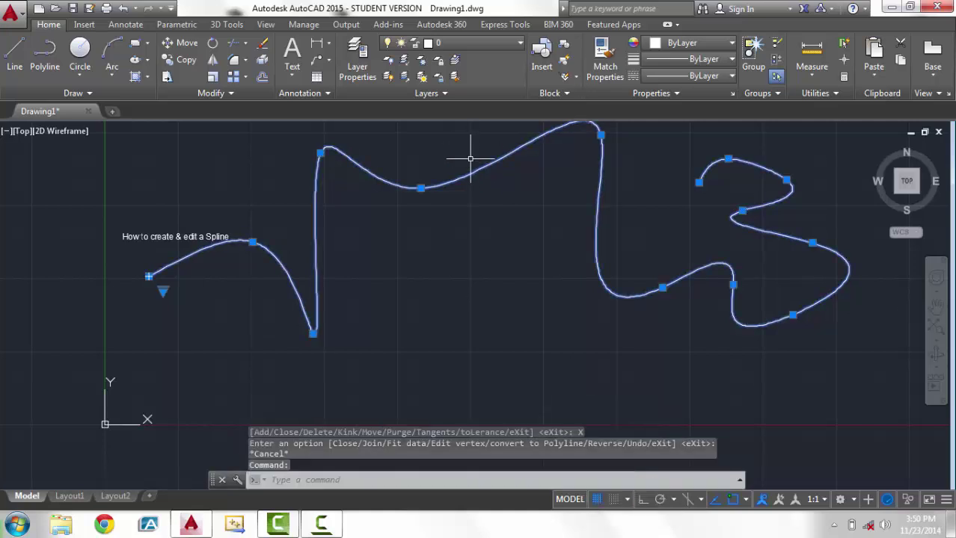
pyautogui.click(421, 187)
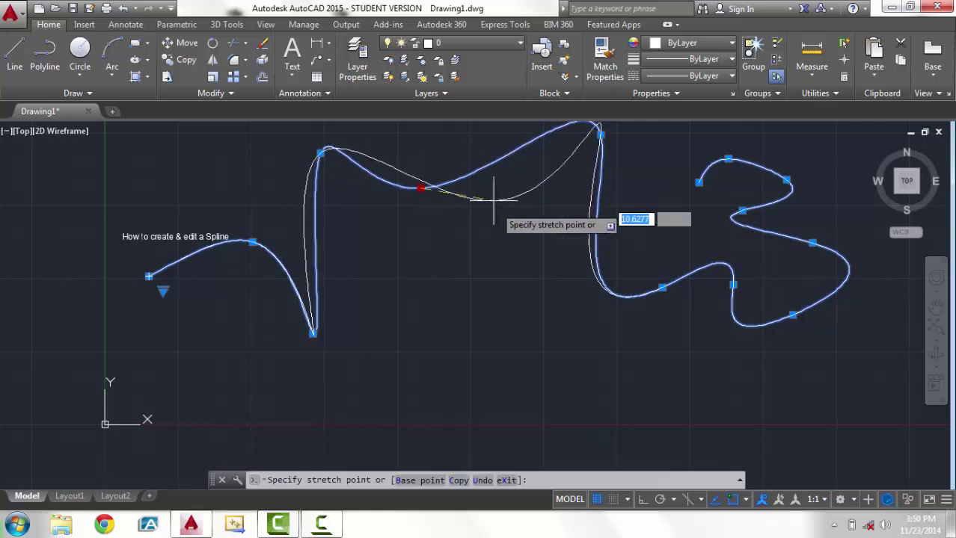
pyautogui.click(481, 255)
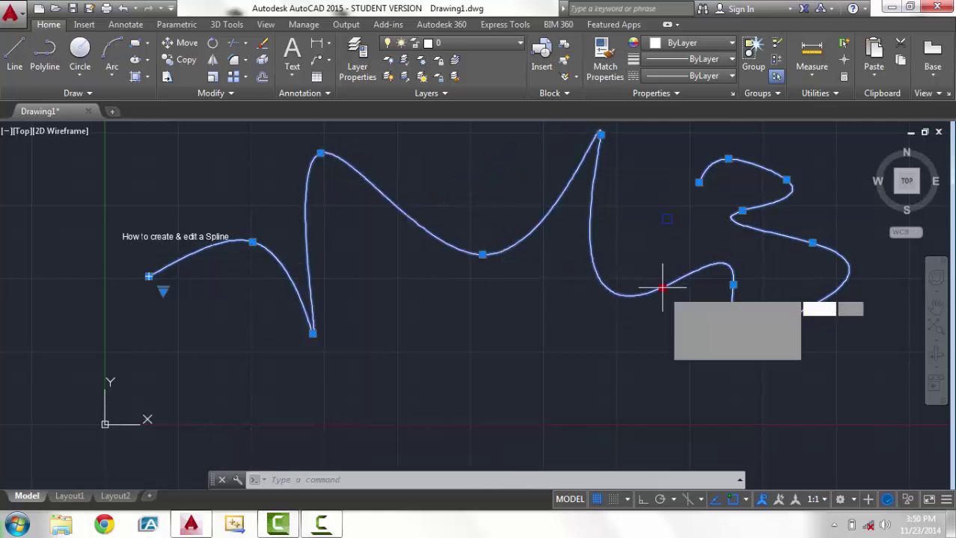
pyautogui.click(661, 286)
pyautogui.click(634, 210)
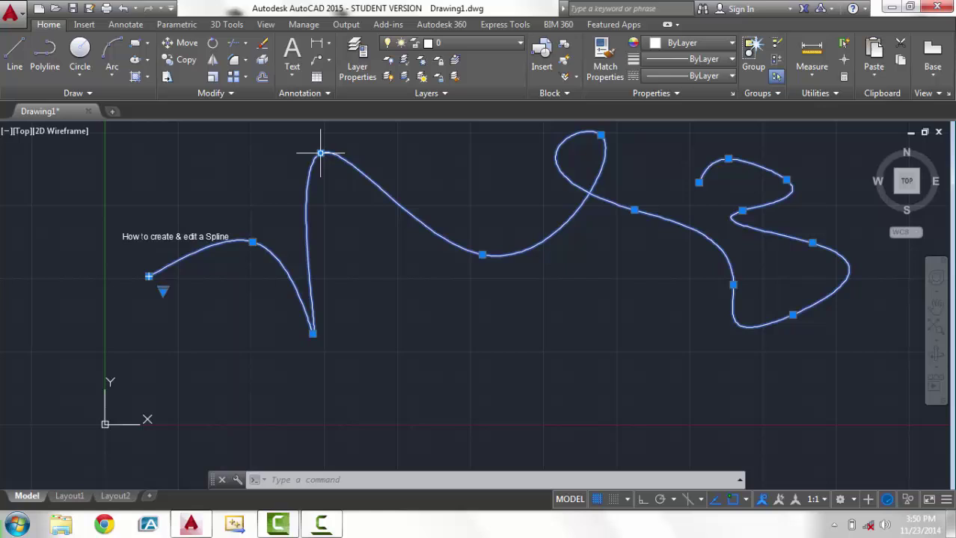
pyautogui.click(320, 153)
pyautogui.click(320, 154)
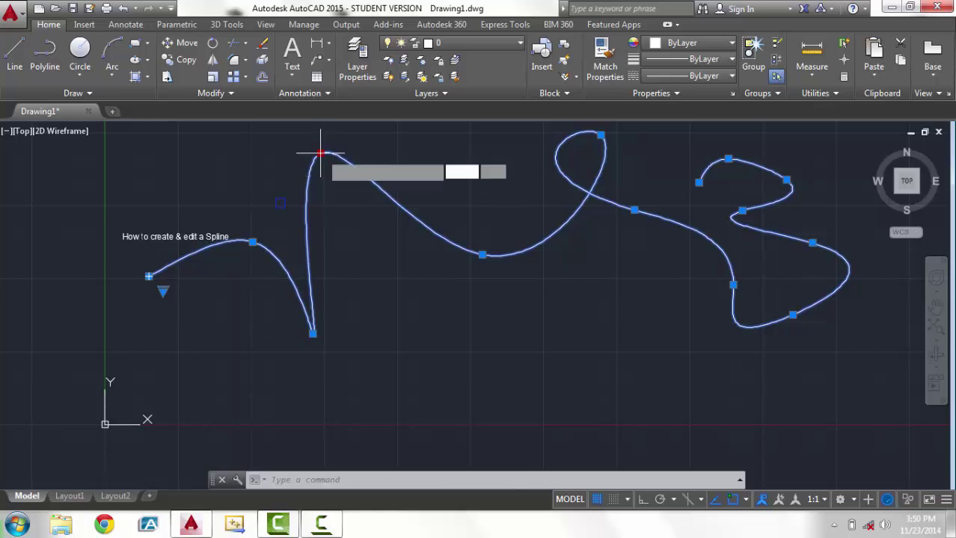
pyautogui.click(320, 153)
pyautogui.click(367, 254)
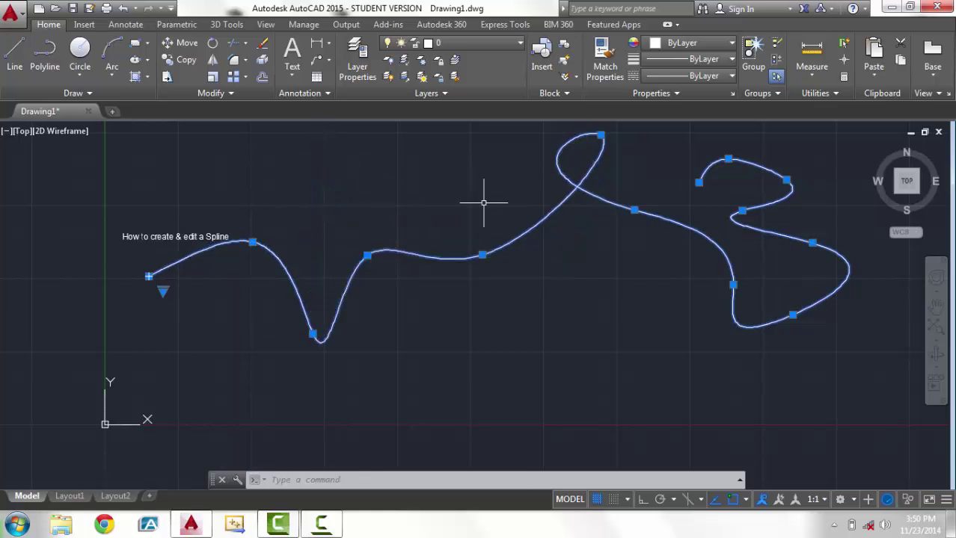
# Convert the spline to a polyline with precision 1
pyautogui.rightClick(482, 255)
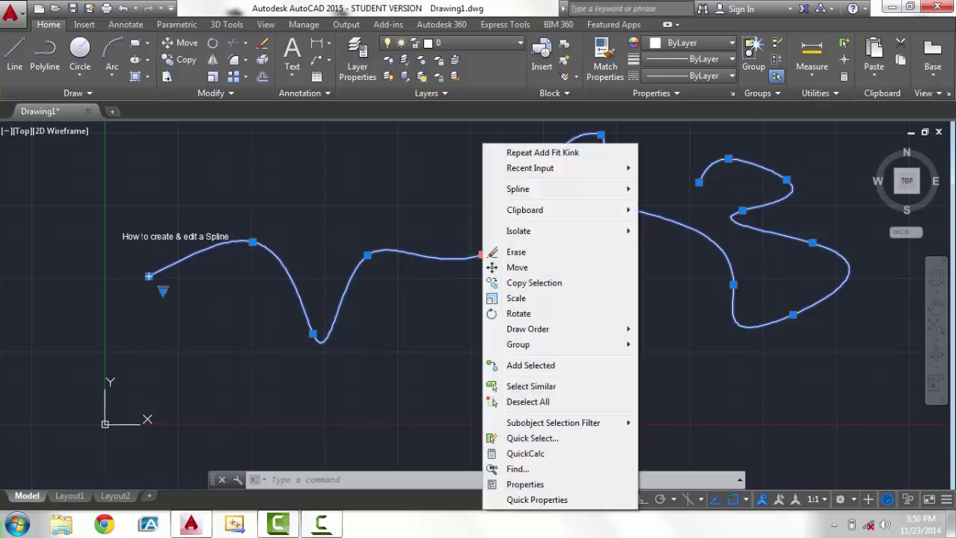
pyautogui.moveTo(545, 191)
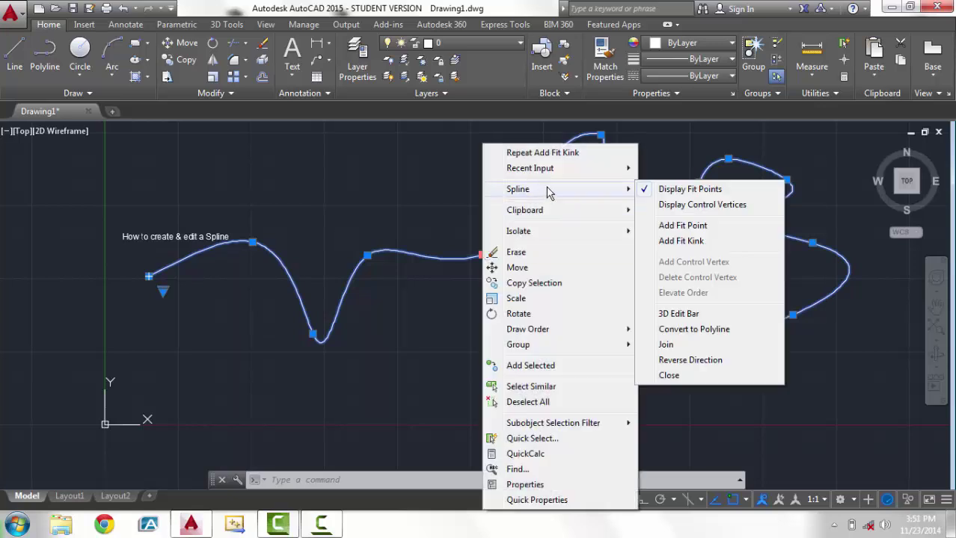
pyautogui.click(712, 332)
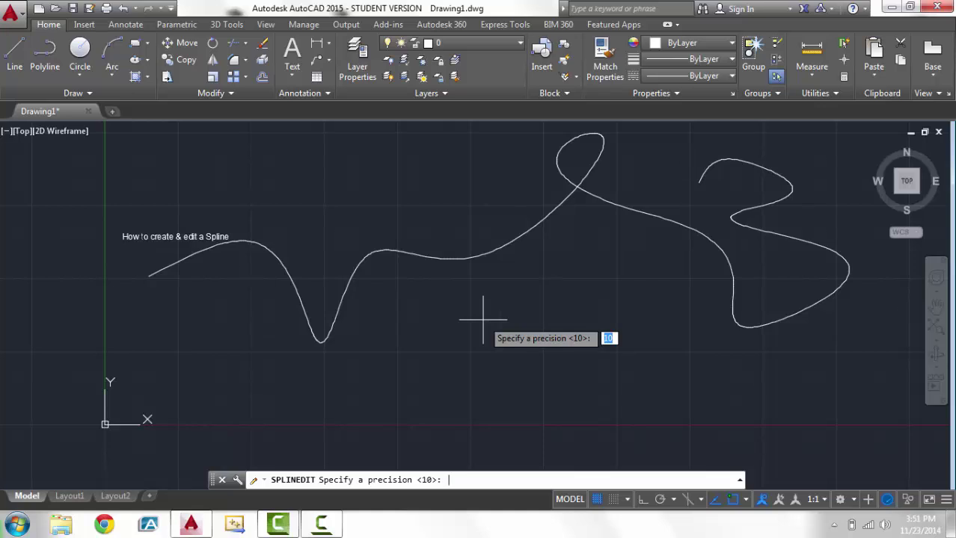
pyautogui.press('Return')
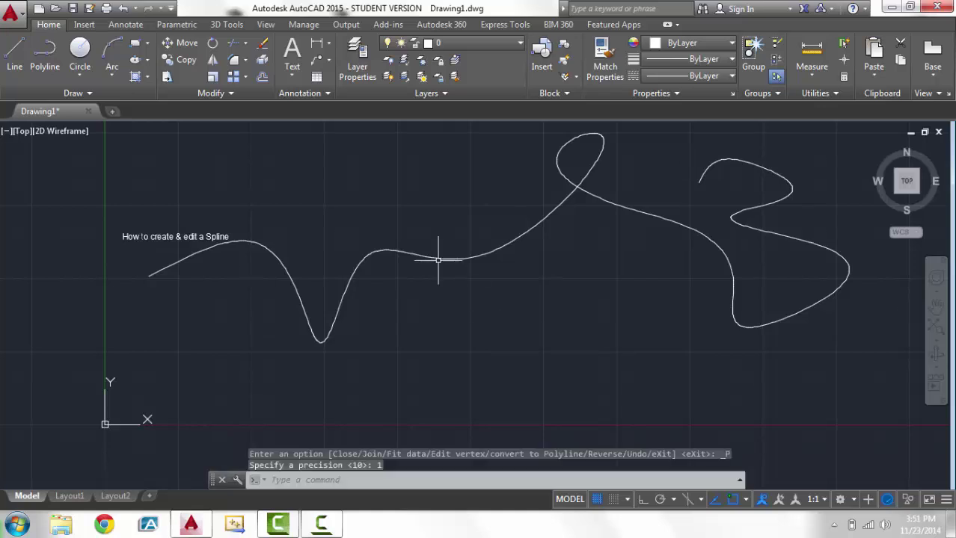
# Select the polyline and stretch five of its vertices out into sharp straight spikes
pyautogui.click(437, 255)
pyautogui.click(441, 258)
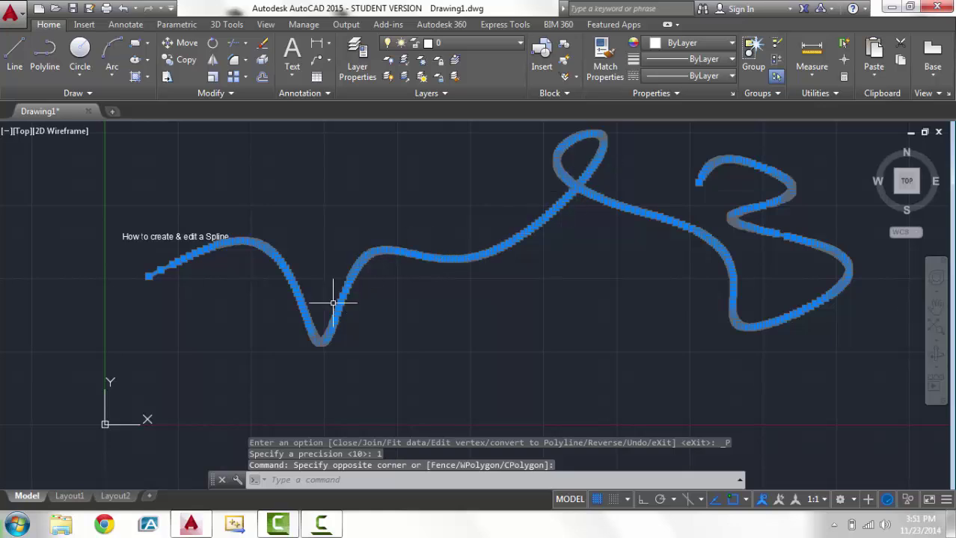
pyautogui.click(386, 250)
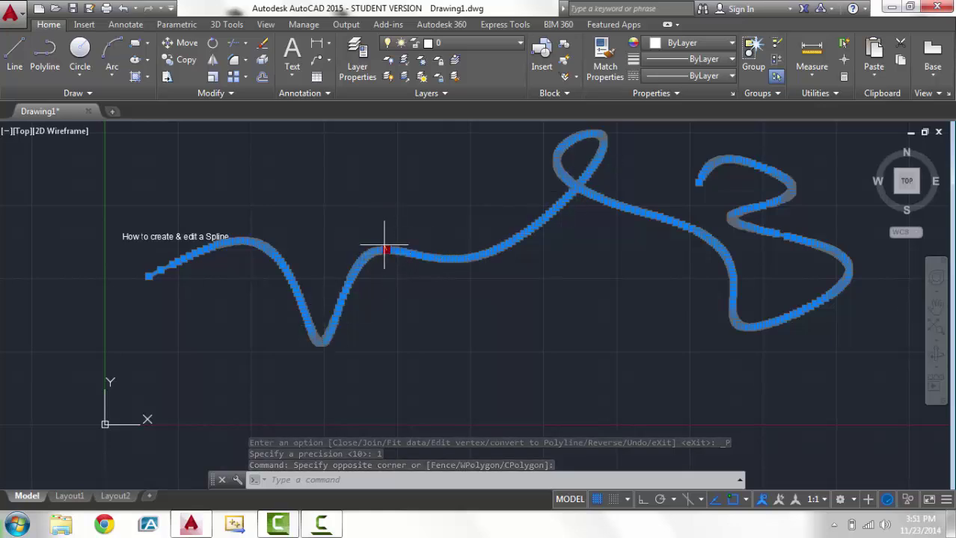
pyautogui.click(428, 257)
pyautogui.click(427, 256)
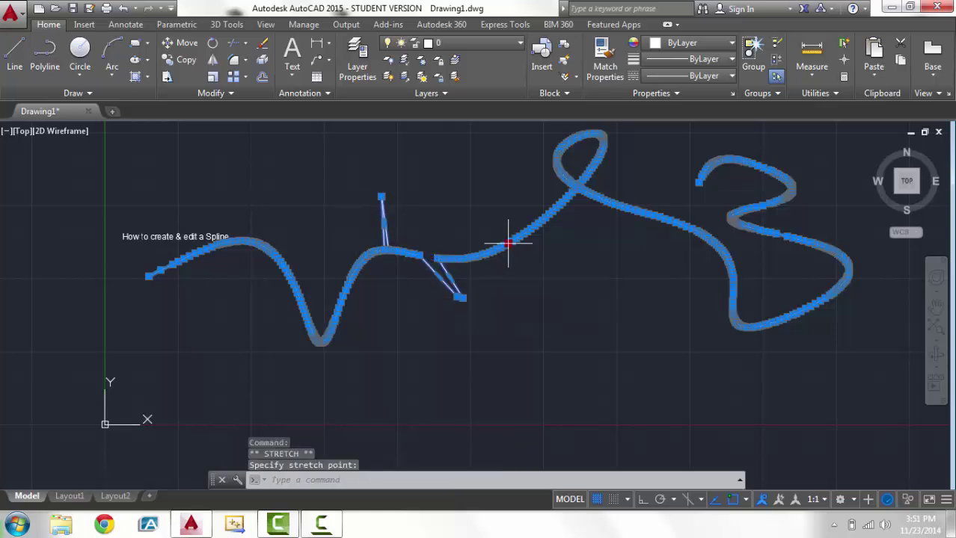
pyautogui.click(484, 212)
pyautogui.click(587, 196)
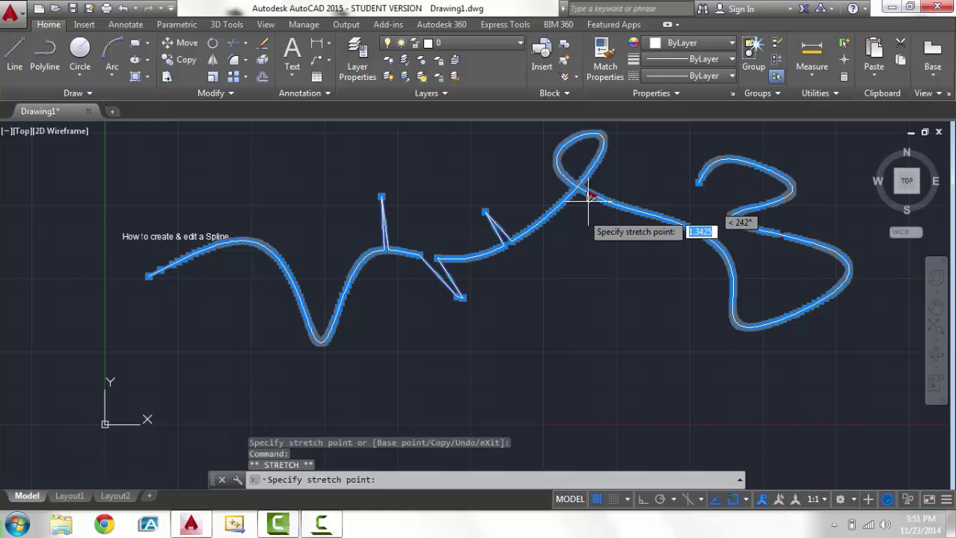
pyautogui.click(575, 237)
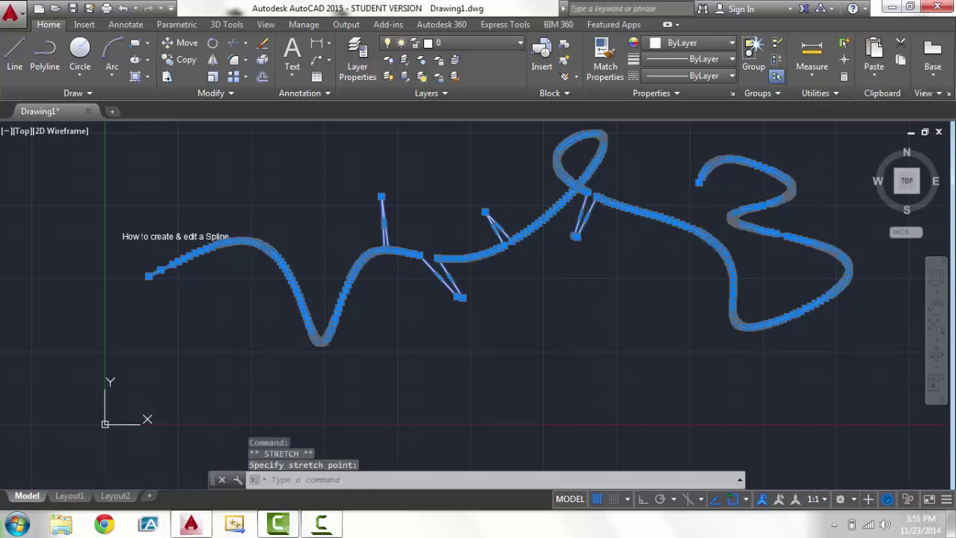
pyautogui.click(662, 163)
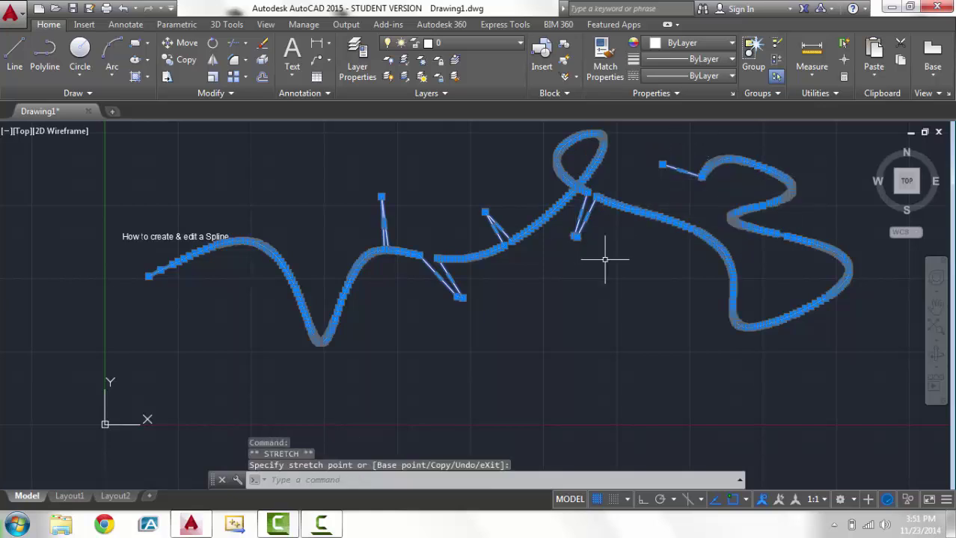